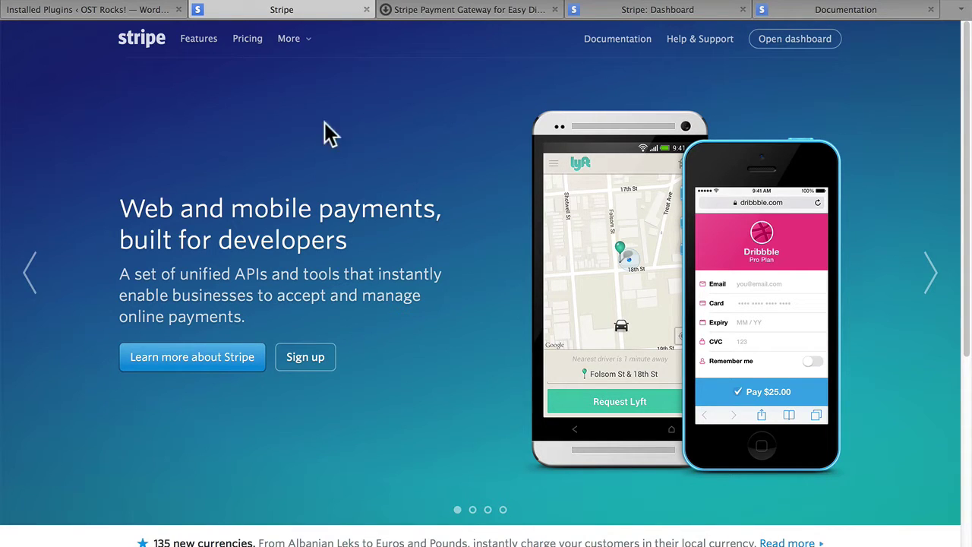
# Step: Review Stripe's pricing page, including its charge fees and accepted cards, and close the page
pyautogui.click(249, 54)
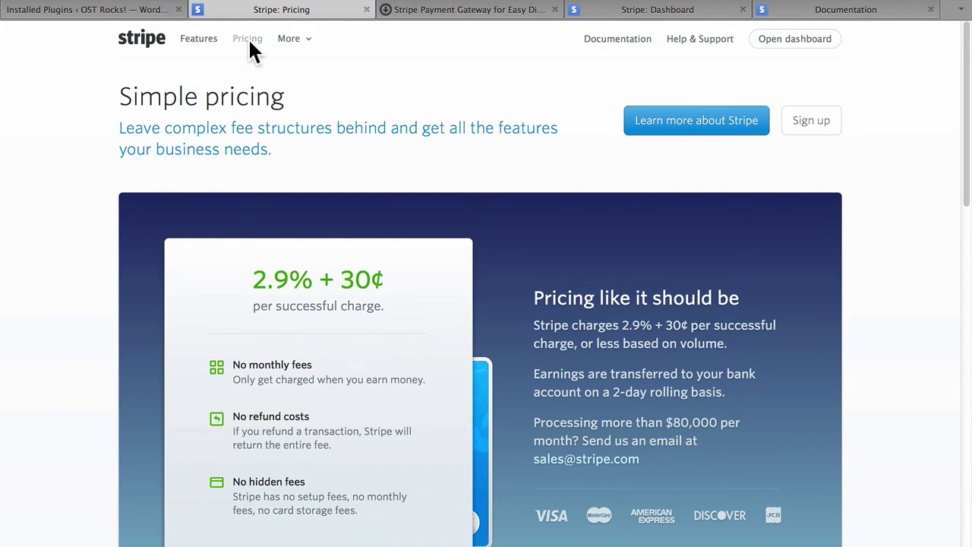
pyautogui.scroll(-4, 248, 42)
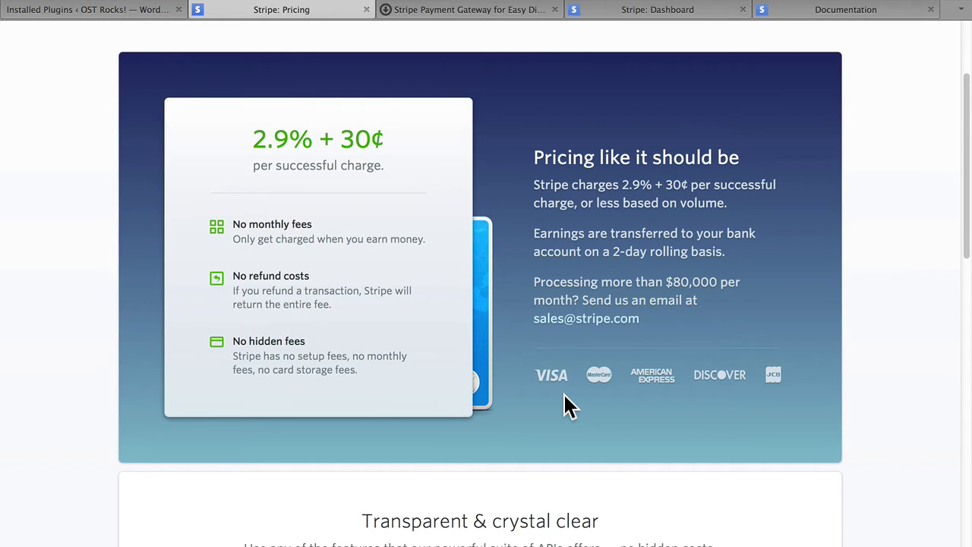
pyautogui.click(366, 9)
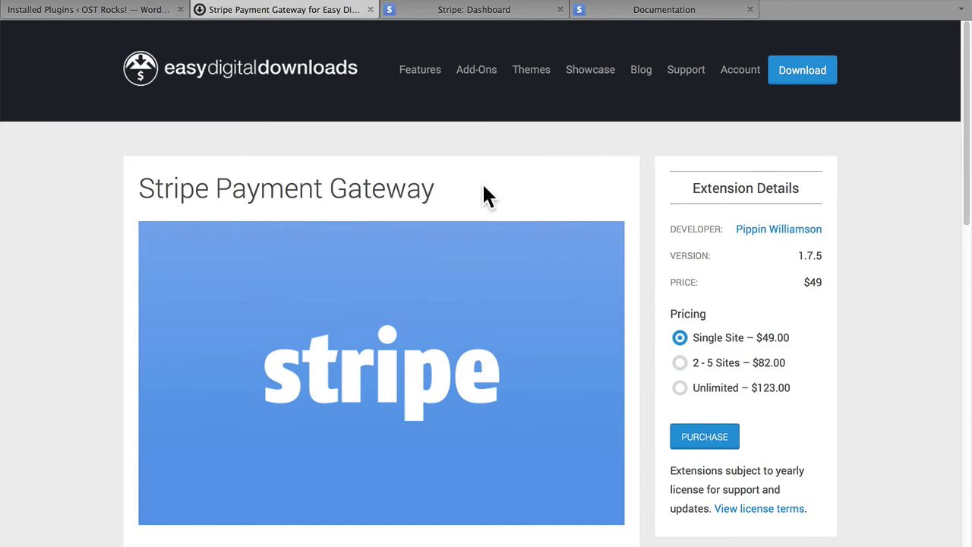
# Step: Read through the Stripe Payment Gateway extension page for Easy Digital Downloads and close it
pyautogui.scroll(-5, 485, 187)
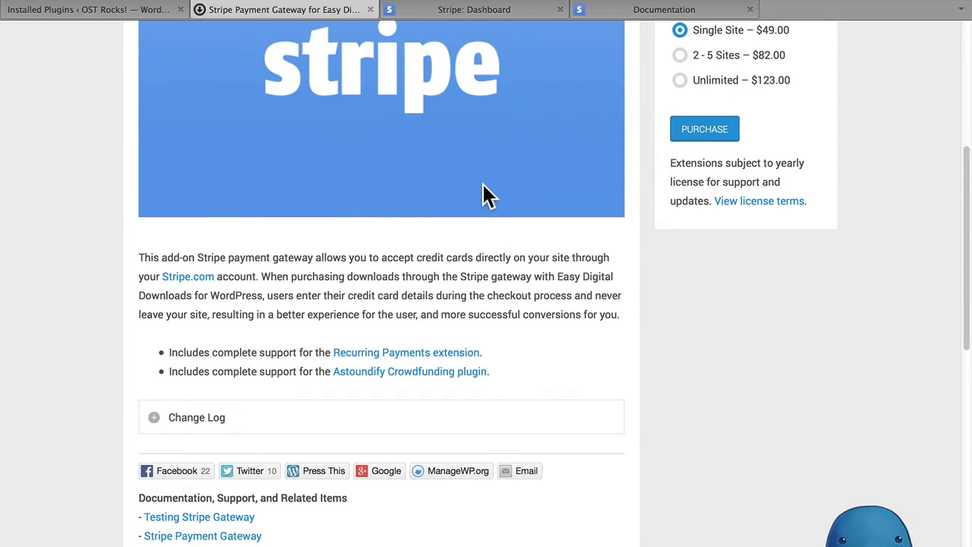
pyautogui.scroll(5, 484, 185)
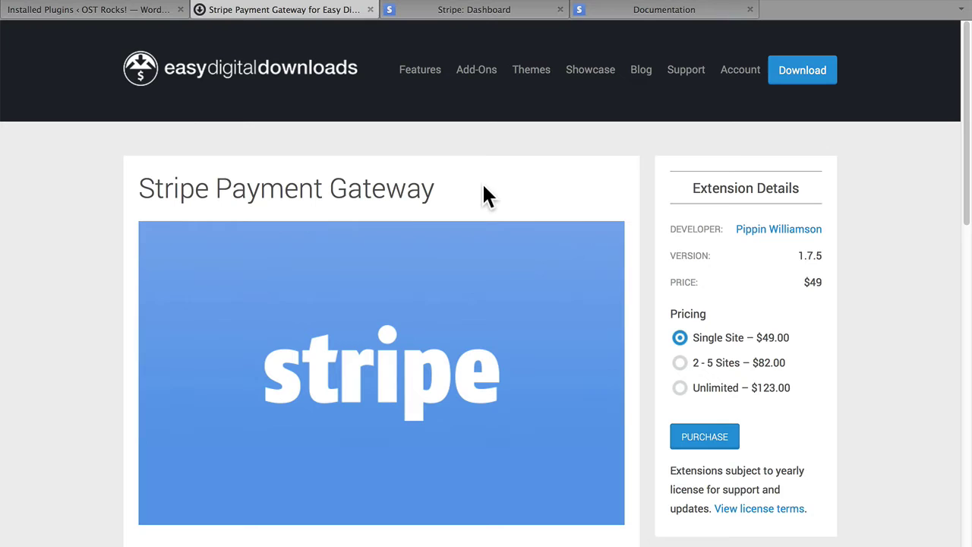
pyautogui.click(370, 9)
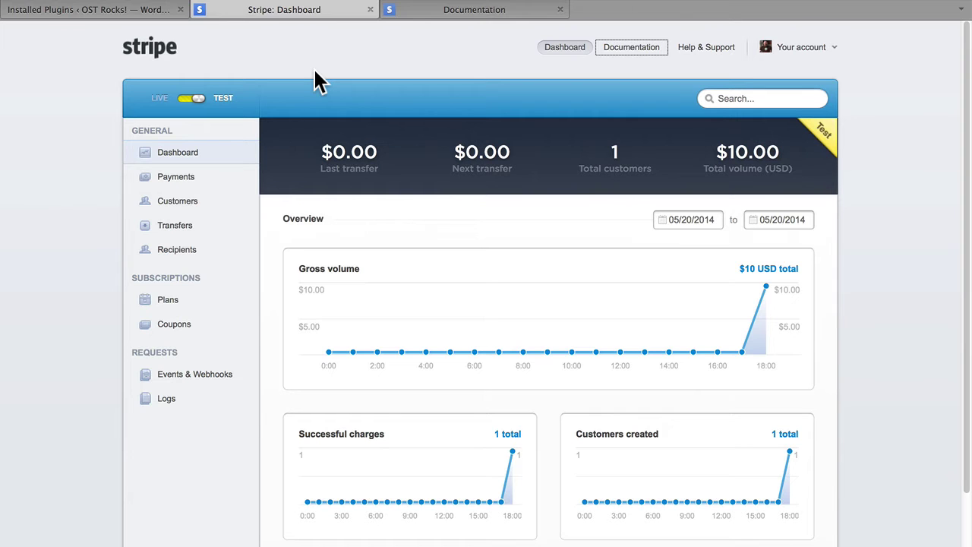
# Step: Upload the plugin edd-stripe-v1.7.5.zip from the Downloads folder to the WordPress site, install it and activate it
pyautogui.click(68, 7)
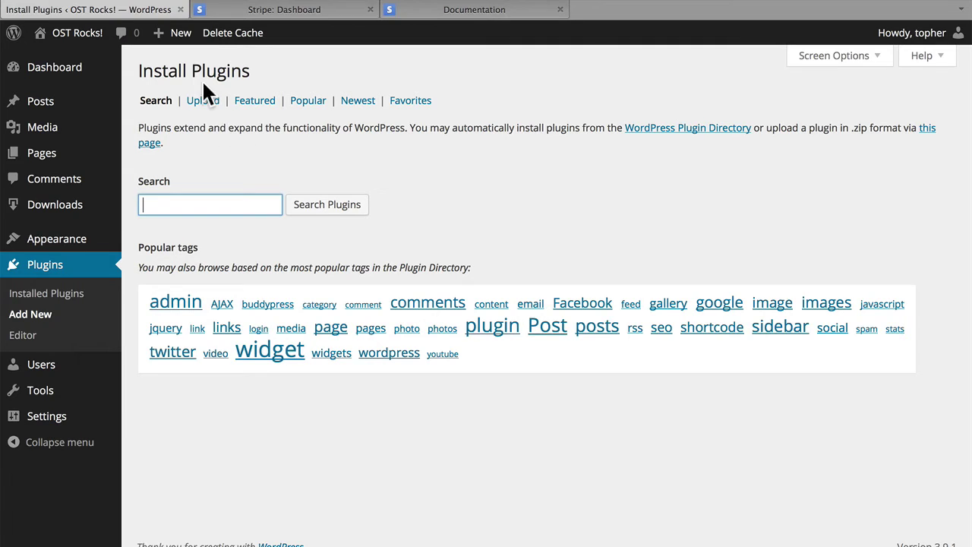
pyautogui.click(202, 101)
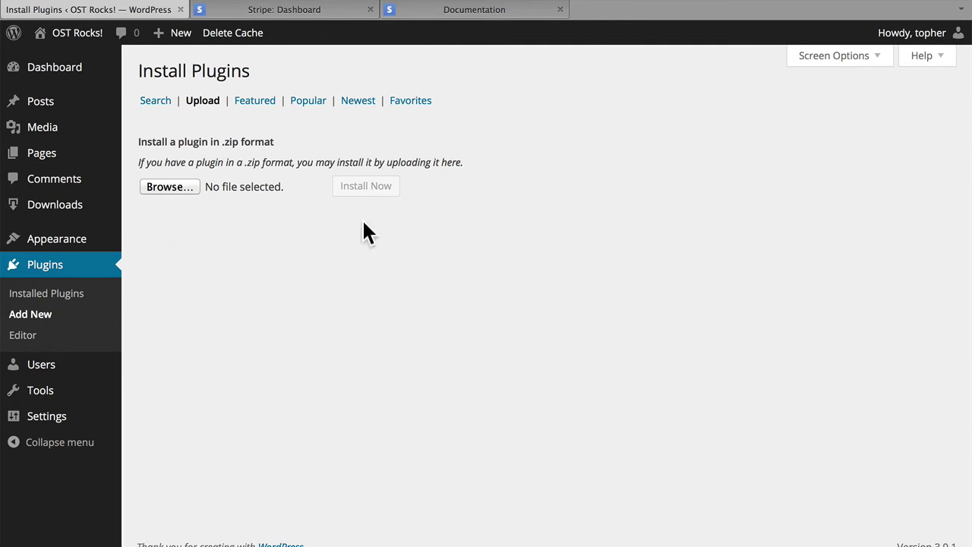
pyautogui.click(170, 186)
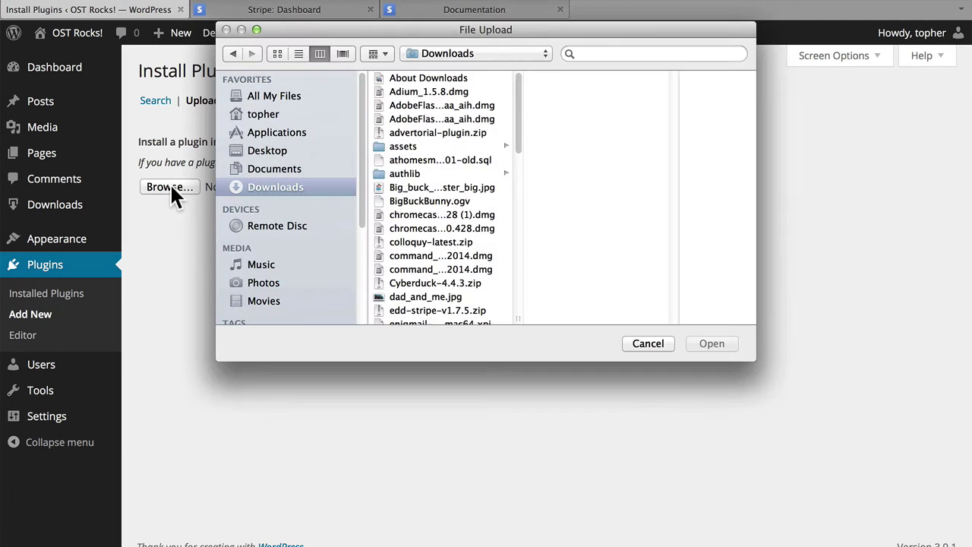
pyautogui.doubleClick(438, 308)
pyautogui.click(379, 191)
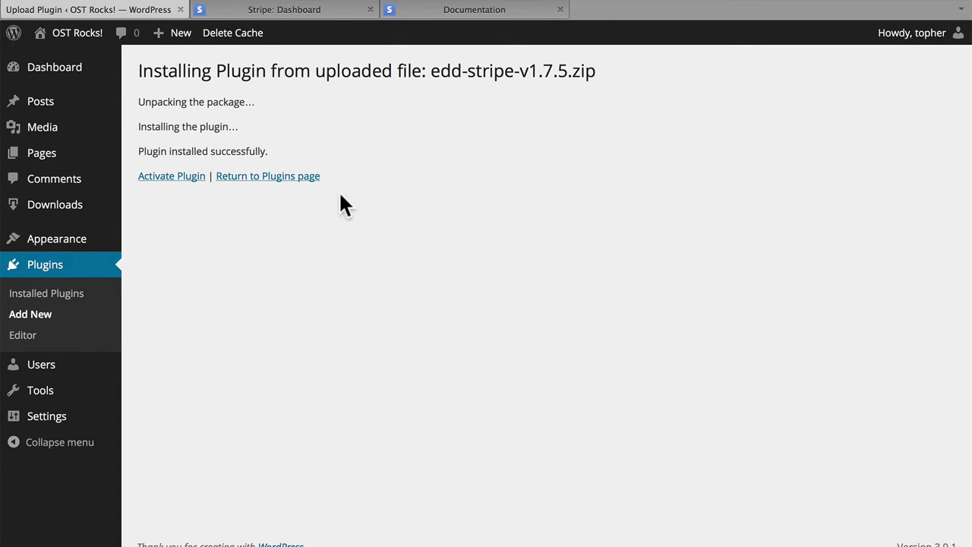
pyautogui.click(178, 180)
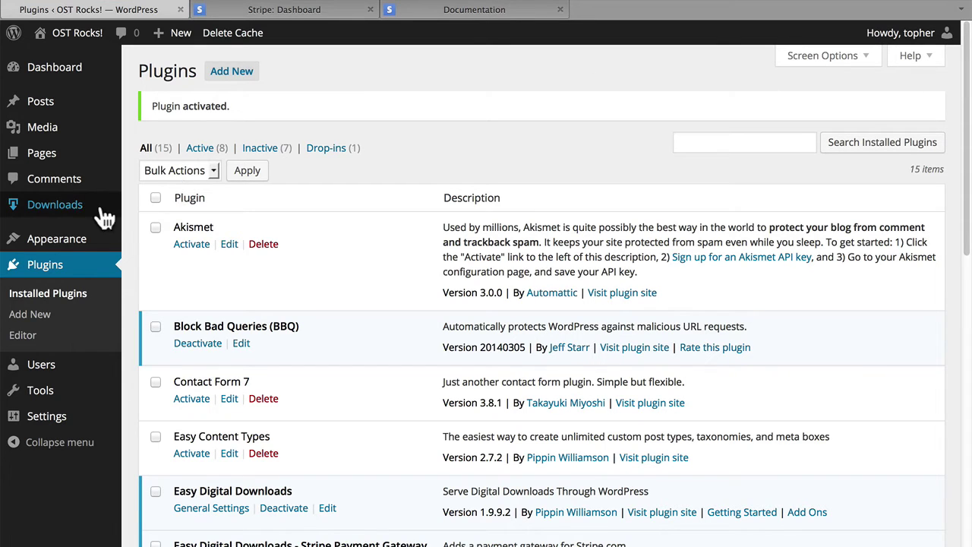
# Step: In the Easy Digital Downloads payment gateway settings, enable Stripe, disable Test Payment and keep Stripe as the default gateway
pyautogui.moveTo(81, 211)
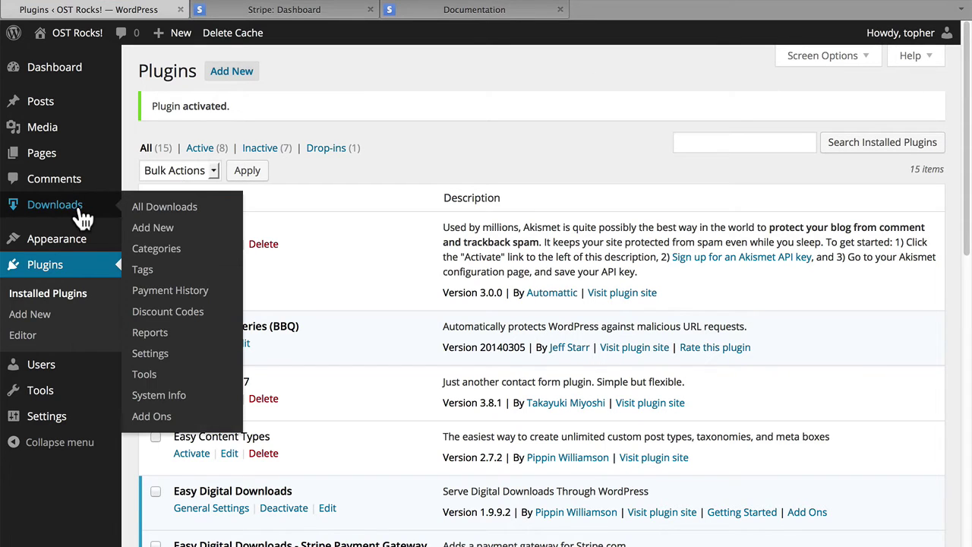
pyautogui.click(149, 352)
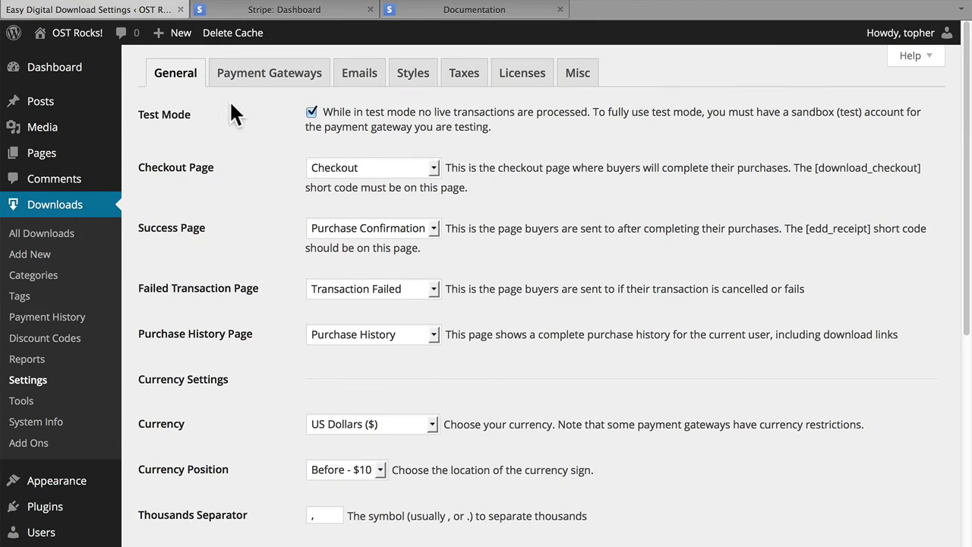
pyautogui.click(256, 79)
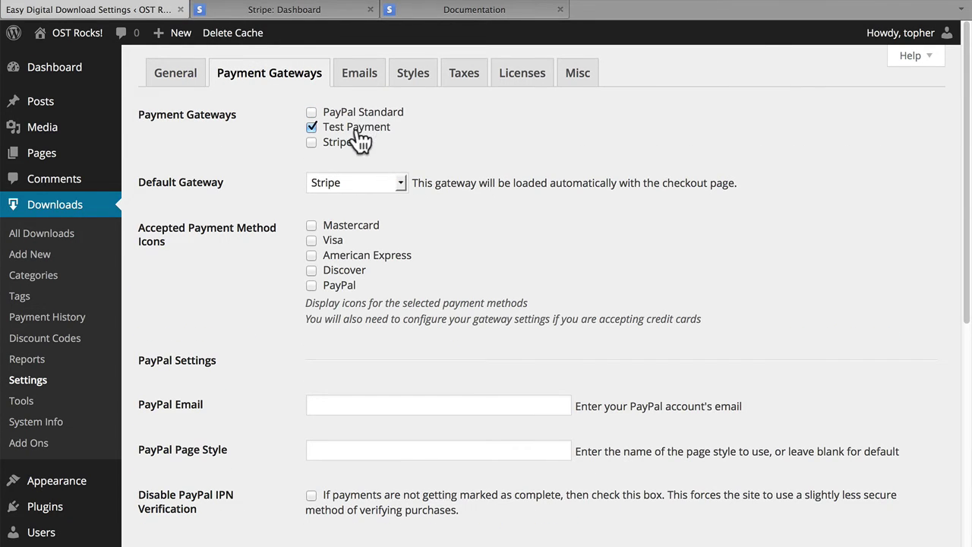
pyautogui.click(312, 144)
pyautogui.click(312, 128)
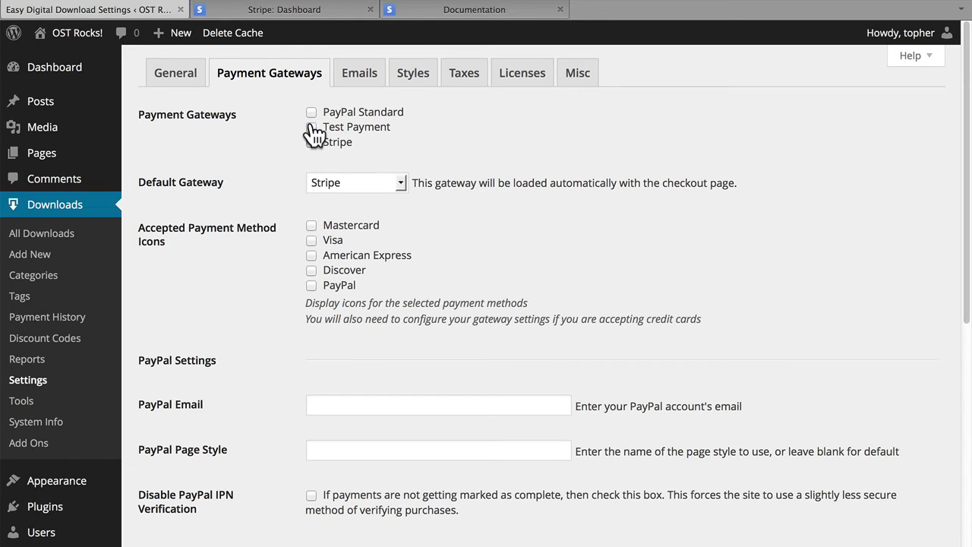
pyautogui.click(372, 182)
pyautogui.click(371, 180)
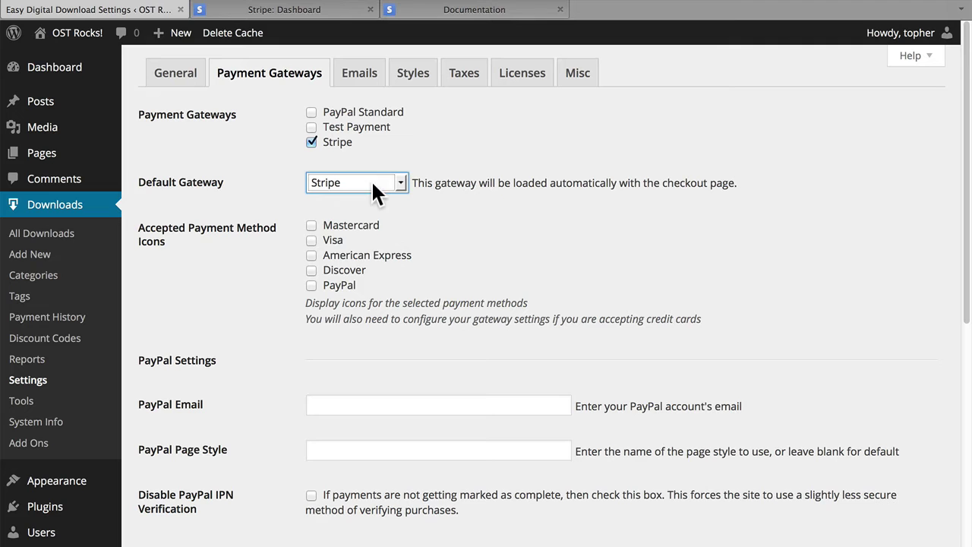
# Step: Enable the Visa, American Express, Discover and Mastercard icons as accepted payment methods
pyautogui.click(334, 242)
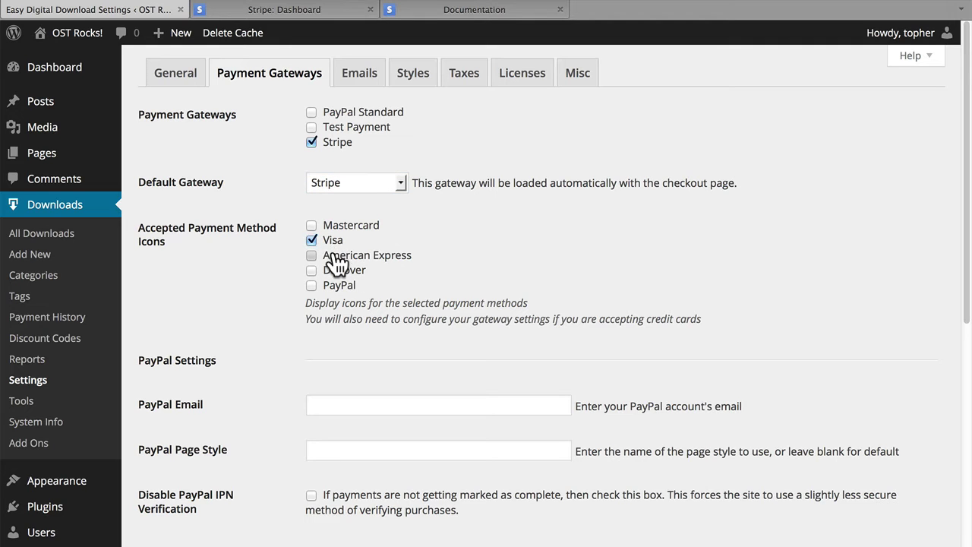
pyautogui.click(337, 256)
pyautogui.click(340, 271)
pyautogui.click(349, 227)
# Step: Switch to the Stripe dashboard and open the API keys in the account settings
pyautogui.scroll(-5, 350, 234)
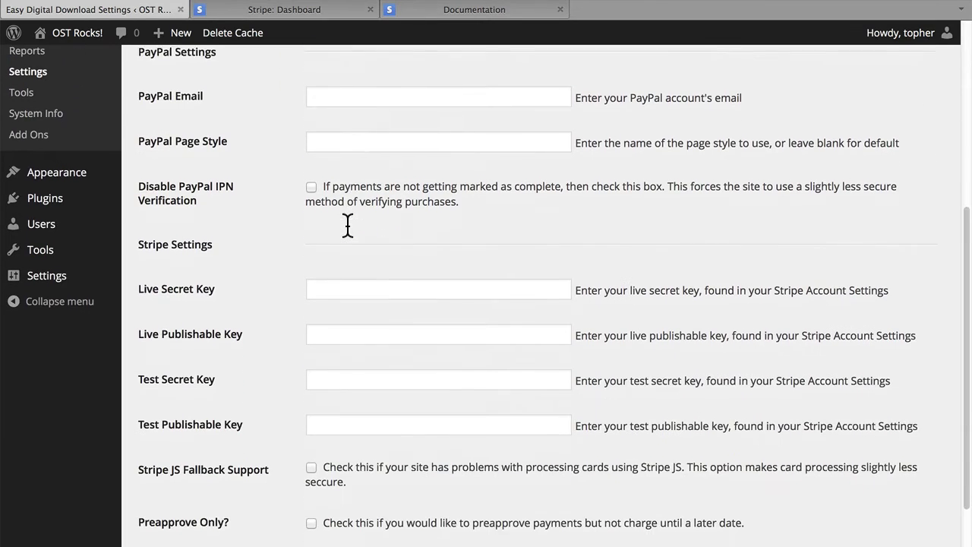
pyautogui.scroll(-2, 346, 225)
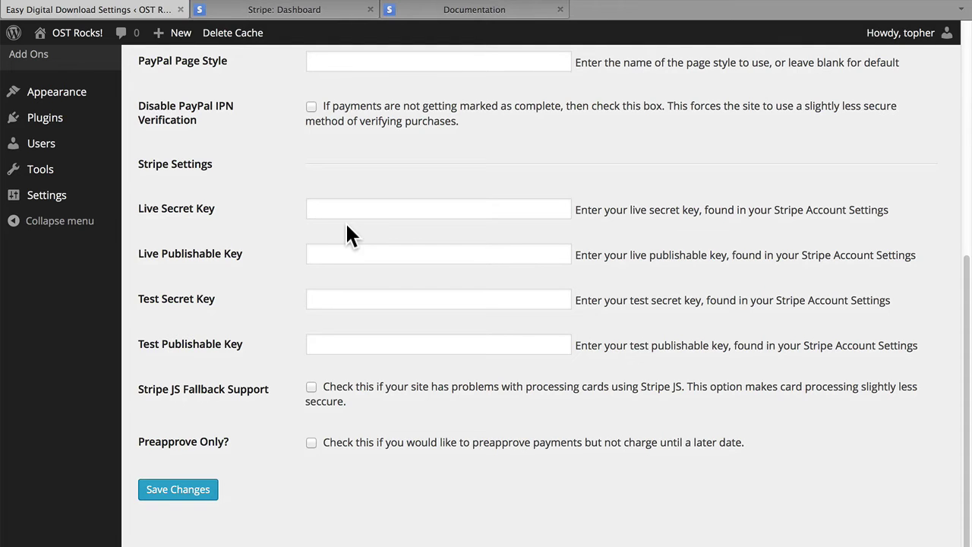
pyautogui.click(291, 13)
pyautogui.click(797, 55)
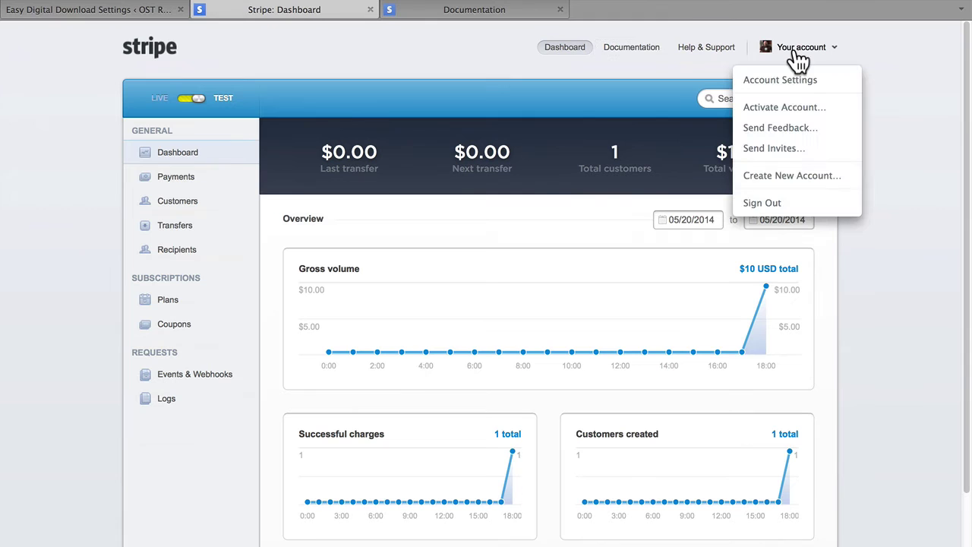
pyautogui.click(788, 81)
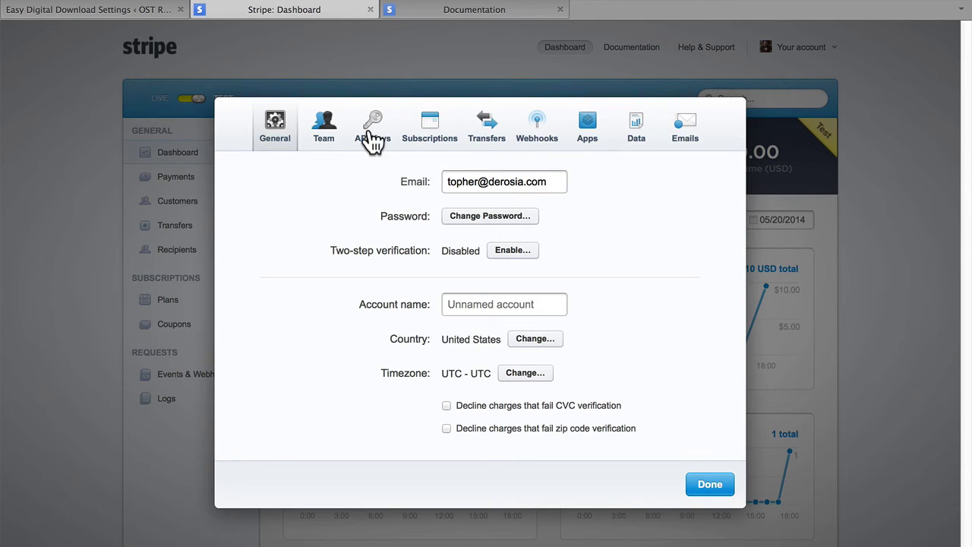
pyautogui.click(372, 138)
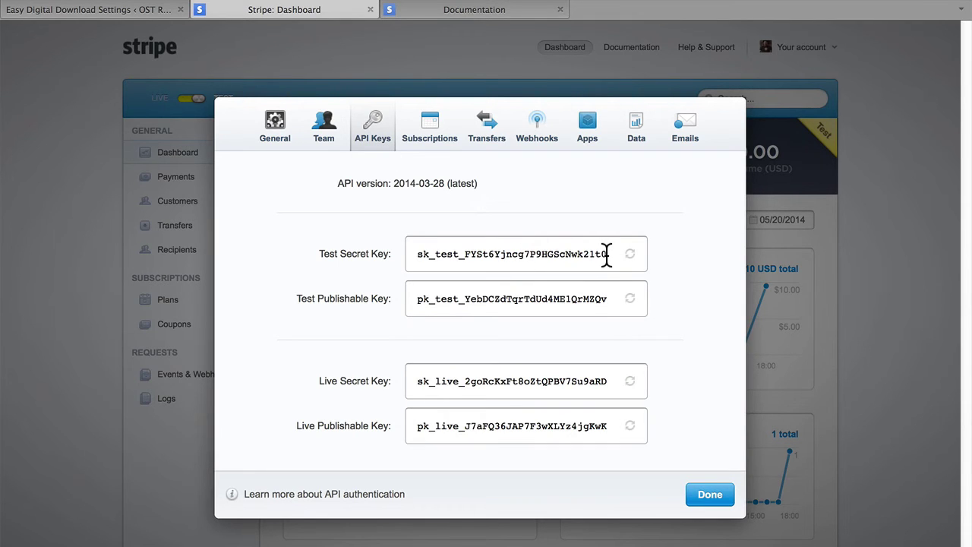
# Step: Copy the test secret key from Stripe into the Test Secret Key field of the Easy Digital Downloads settings
pyautogui.moveTo(606, 255); pyautogui.dragTo(419, 255)
pyautogui.press('super+c')
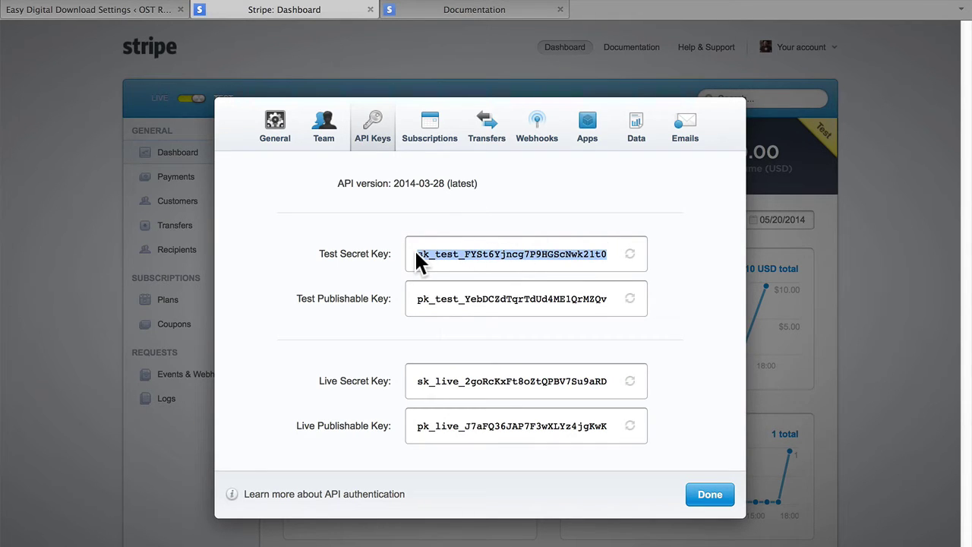
pyautogui.click(99, 11)
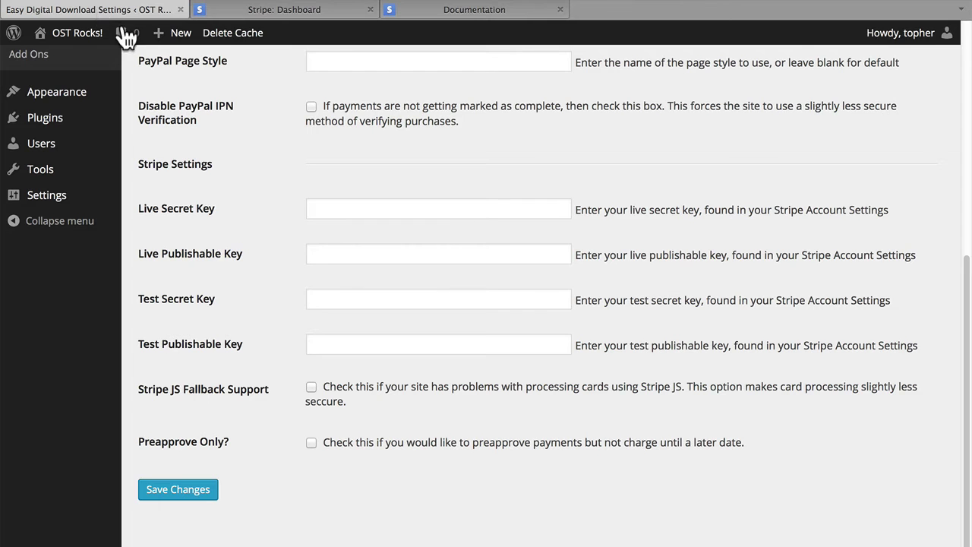
pyautogui.click(358, 298)
pyautogui.press('super+v')
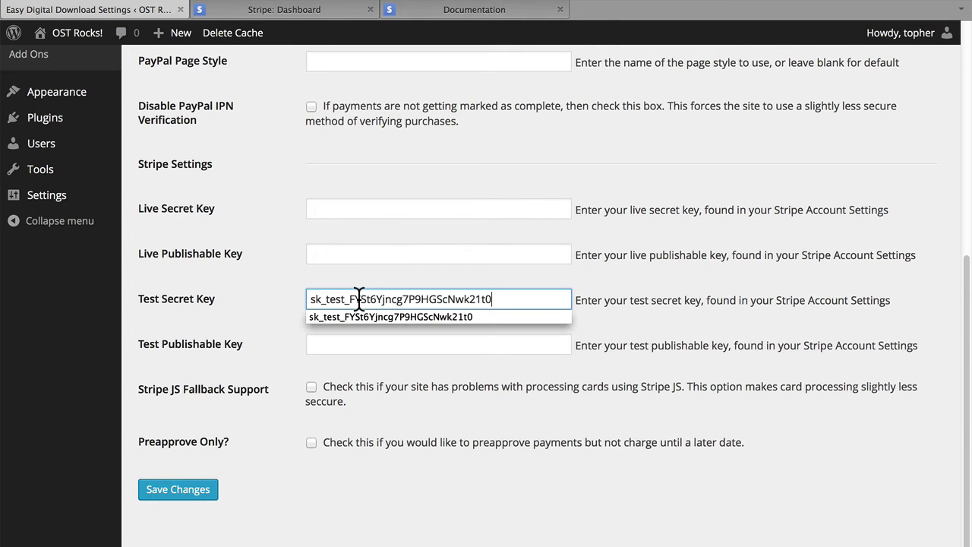
# Step: Copy the test publishable key from Stripe into the Test Publishable Key field of the Easy Digital Downloads settings
pyautogui.click(245, 13)
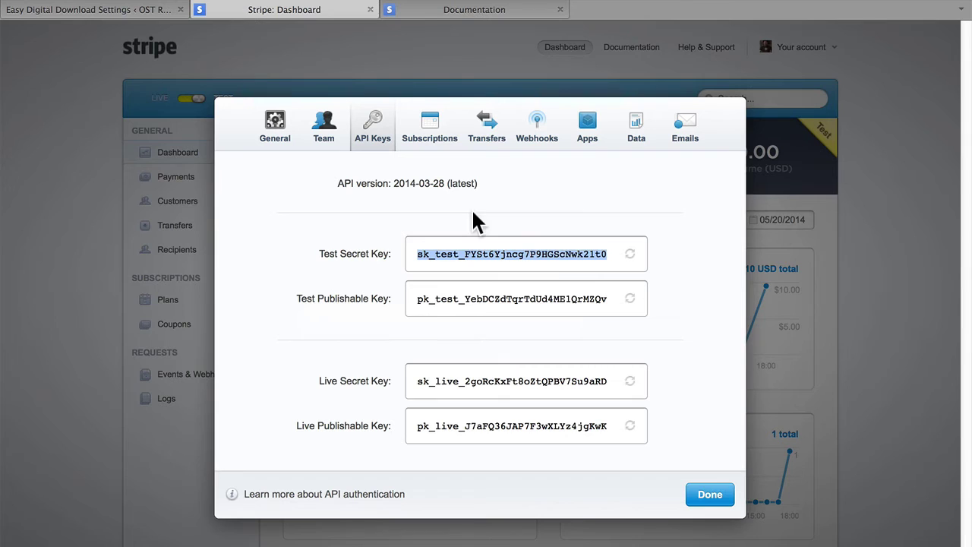
pyautogui.moveTo(606, 298); pyautogui.dragTo(420, 297)
pyautogui.hotkey('ctrl', 'c')
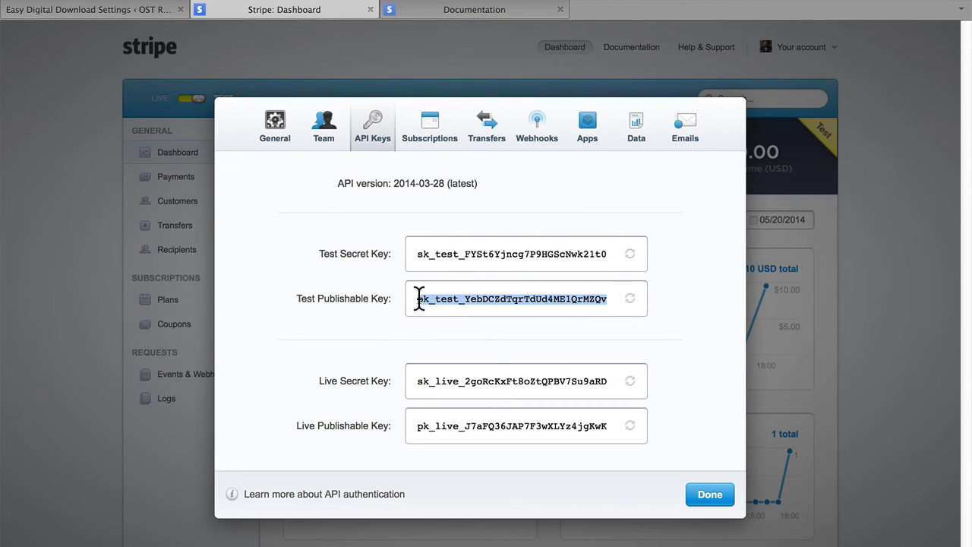
pyautogui.click(114, 12)
pyautogui.click(354, 341)
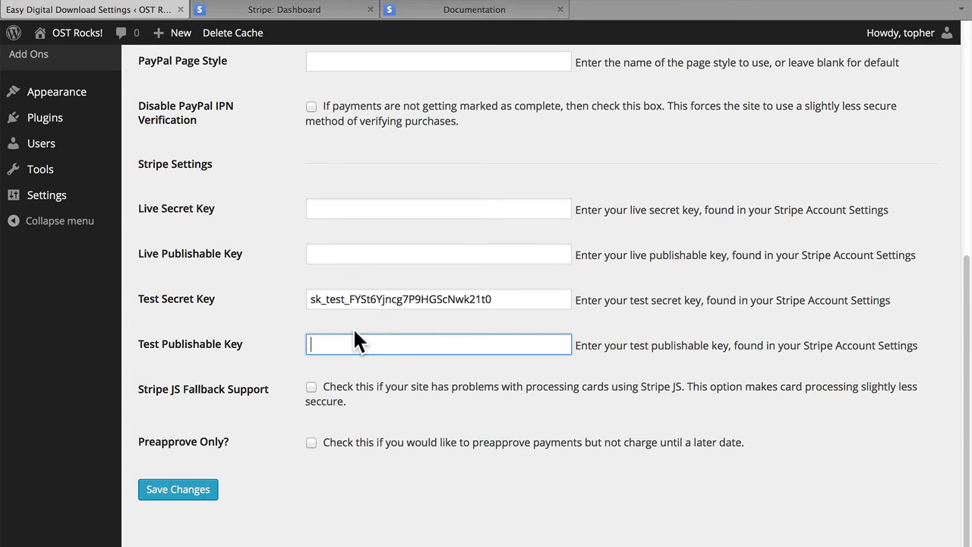
pyautogui.hotkey('ctrl', 'v')
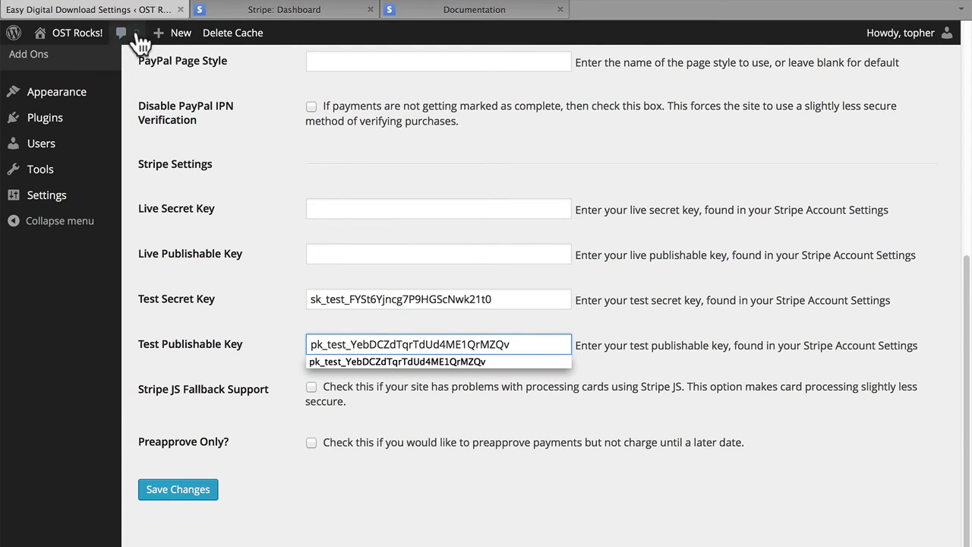
# Step: Copy the live secret key from Stripe into the Live Secret Key field of the Easy Digital Downloads settings
pyautogui.click(230, 11)
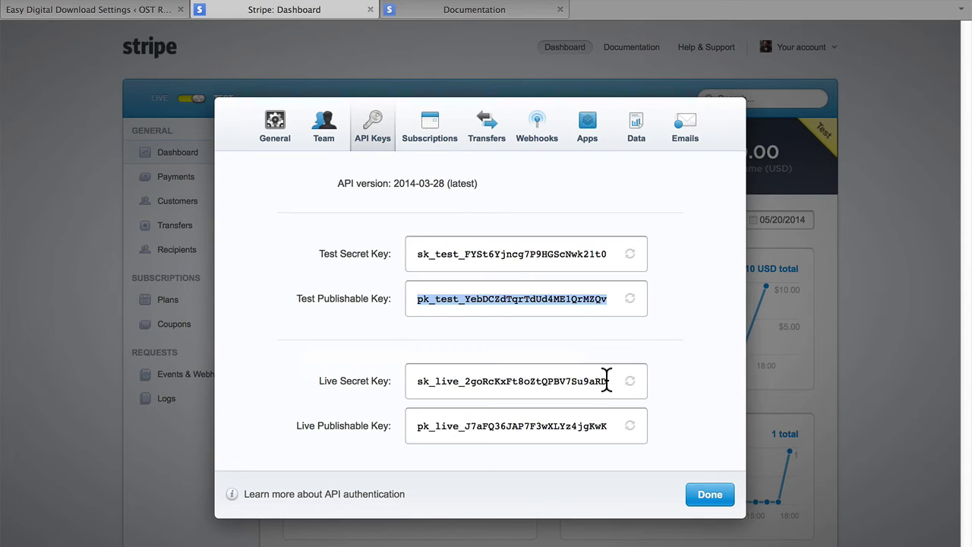
pyautogui.moveTo(603, 382); pyautogui.dragTo(420, 380)
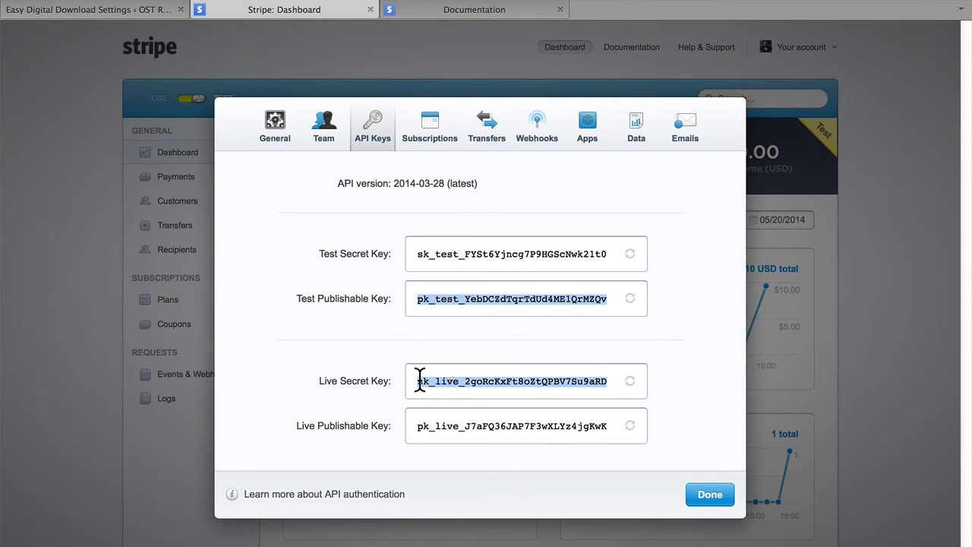
pyautogui.click(64, 11)
pyautogui.click(372, 210)
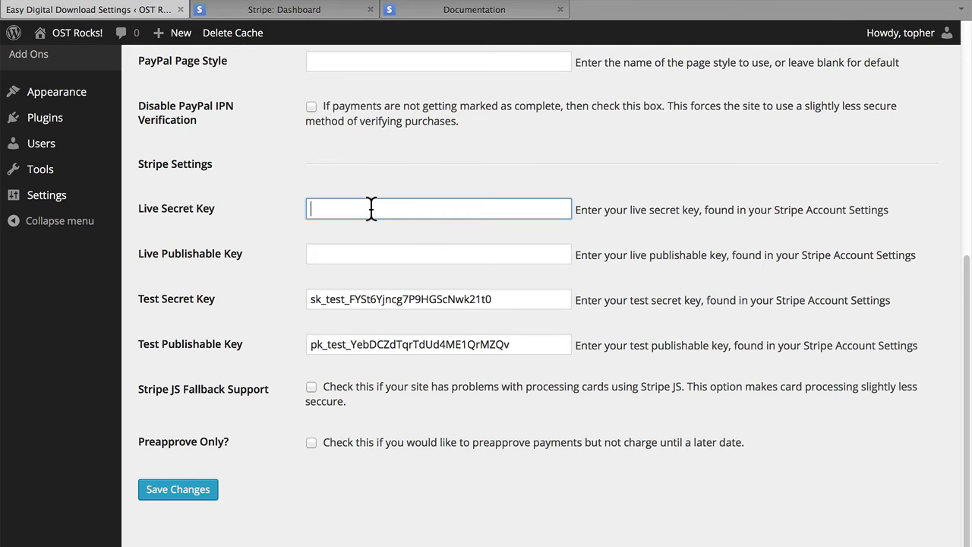
pyautogui.press('super+v')
# Step: Copy the live publishable key from Stripe into the Live Publishable Key field of the Easy Digital Downloads settings and save the changes
pyautogui.click(275, 11)
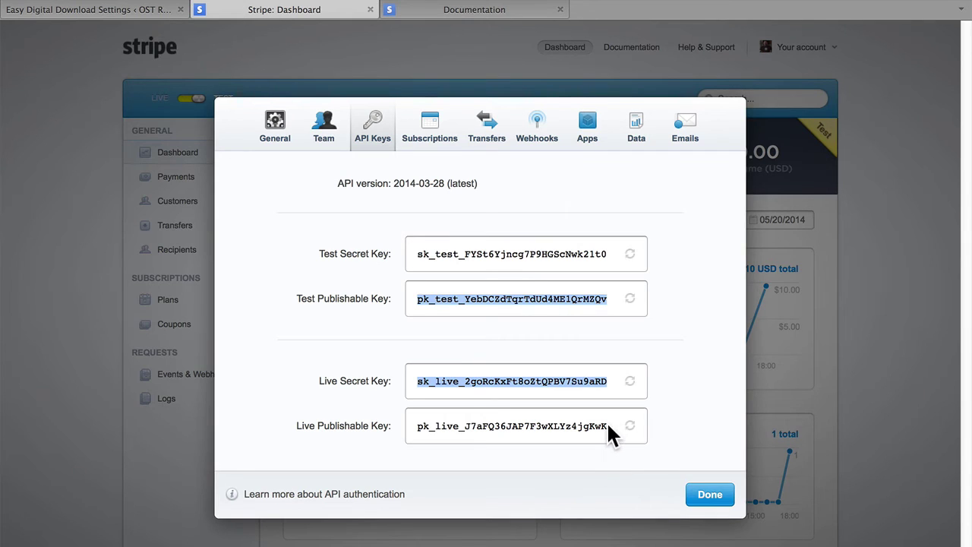
pyautogui.moveTo(607, 425); pyautogui.dragTo(417, 426)
pyautogui.hotkey('ctrl', 'c')
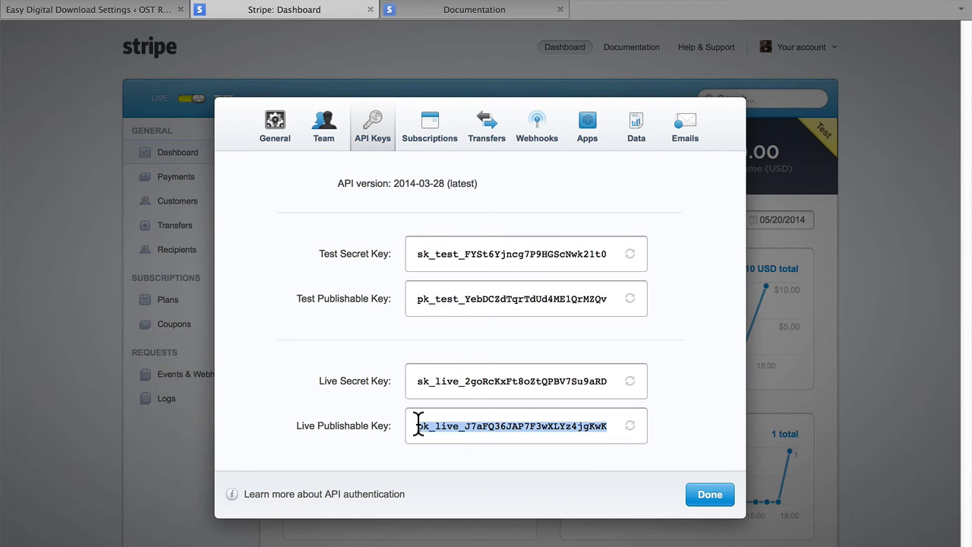
pyautogui.click(104, 10)
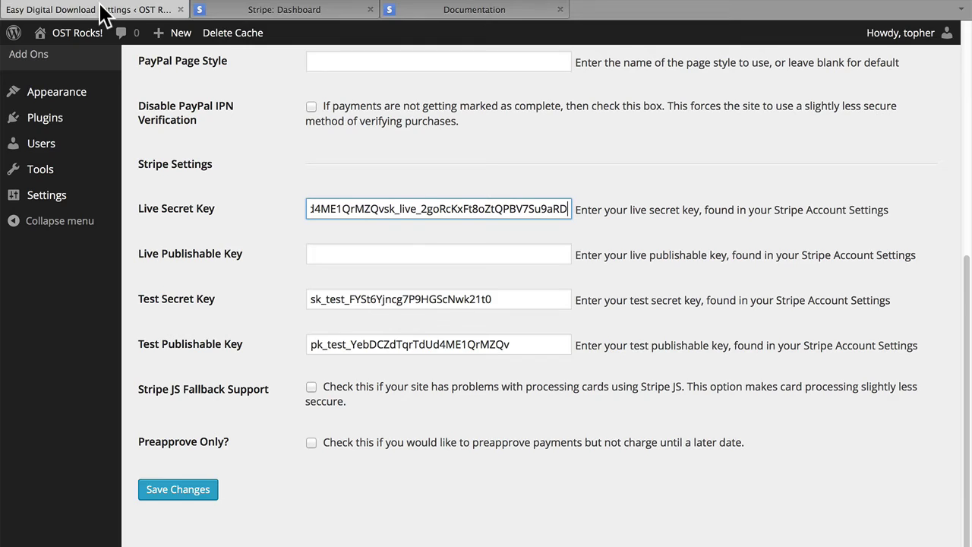
pyautogui.click(372, 256)
pyautogui.hotkey('ctrl', 'v')
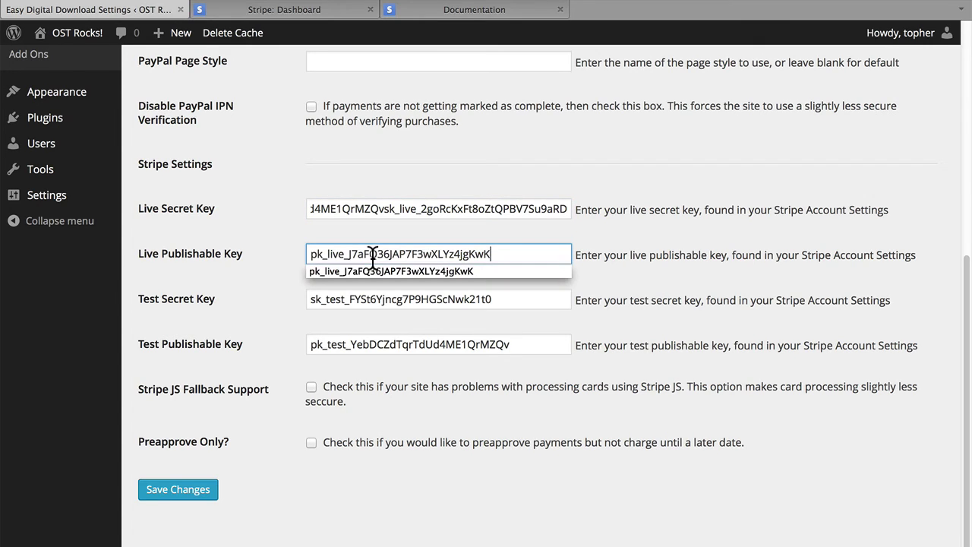
pyautogui.click(598, 306)
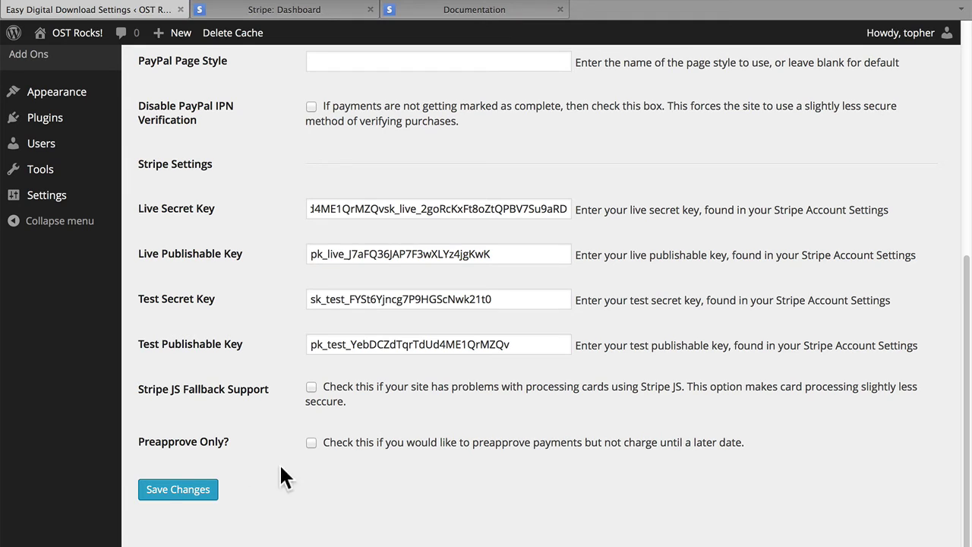
pyautogui.click(154, 501)
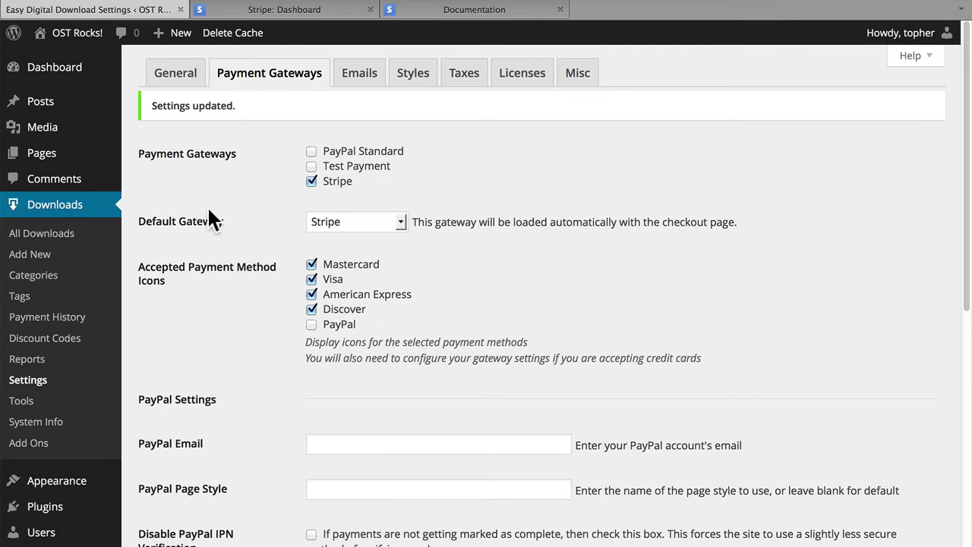
# Step: Open the Big Buck Bunny product page in a new tab from the downloads list and take the product to checkout
pyautogui.moveTo(109, 152)
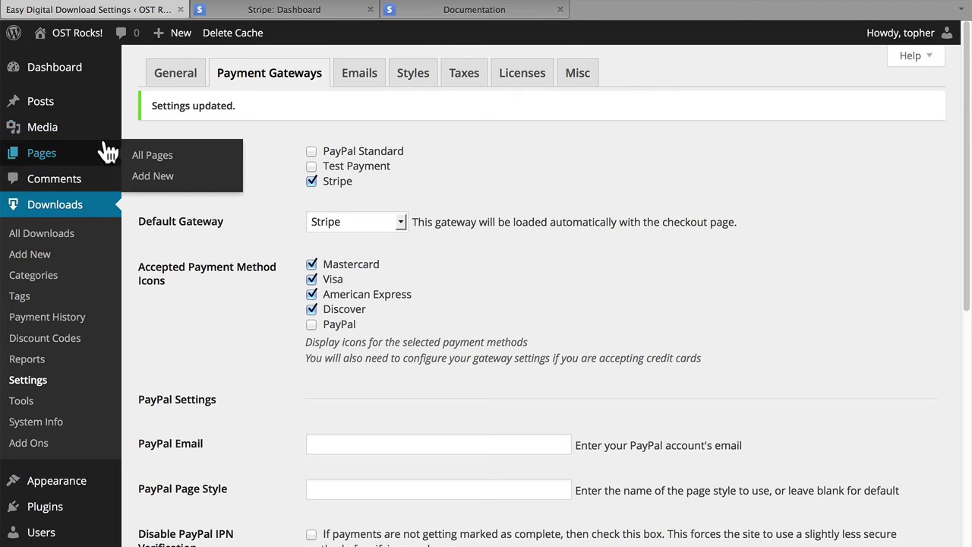
pyautogui.click(67, 239)
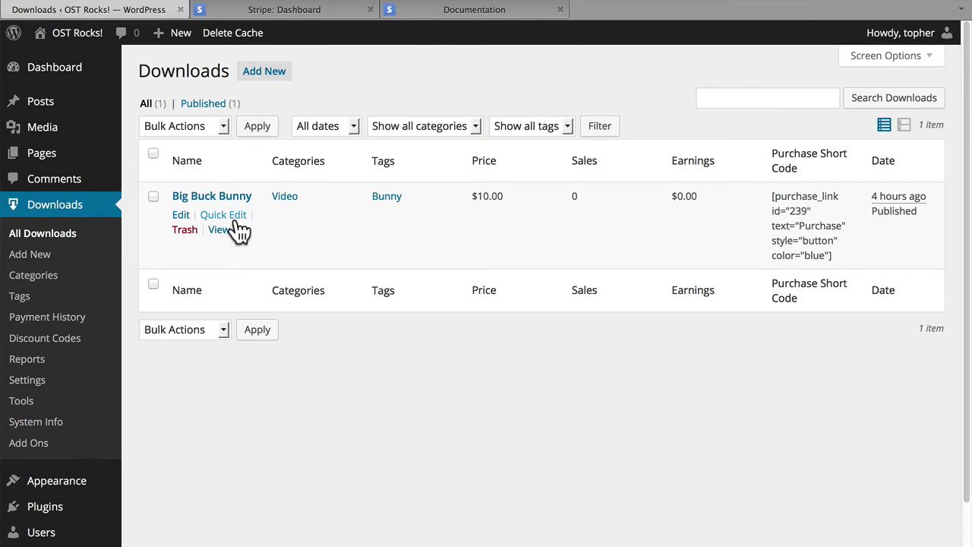
pyautogui.keyDown('super'); pyautogui.click(219, 229); pyautogui.keyUp('super')
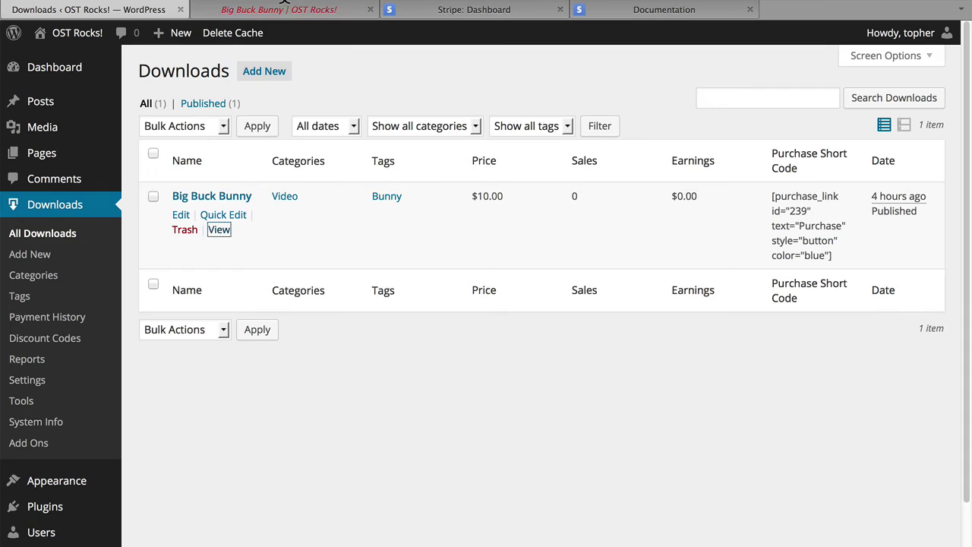
pyautogui.click(278, 15)
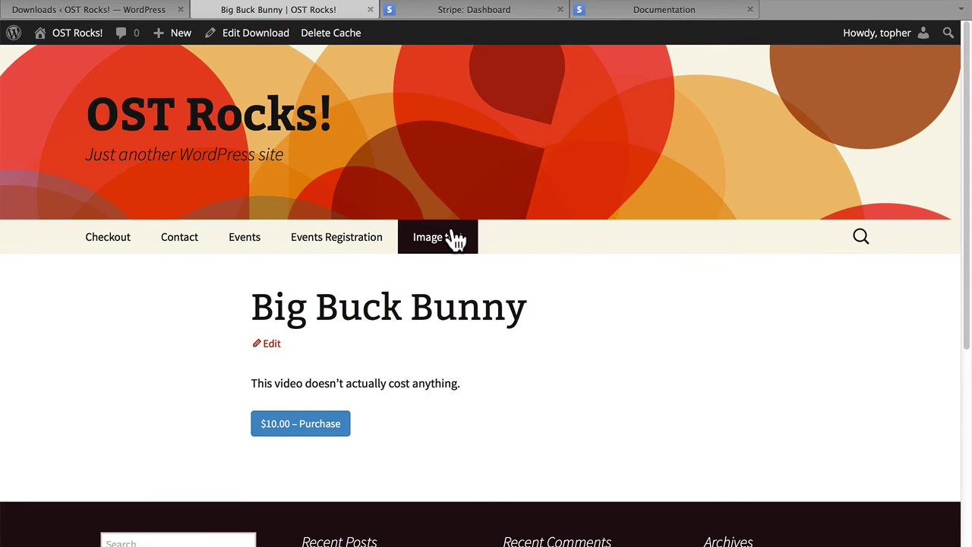
pyautogui.click(300, 431)
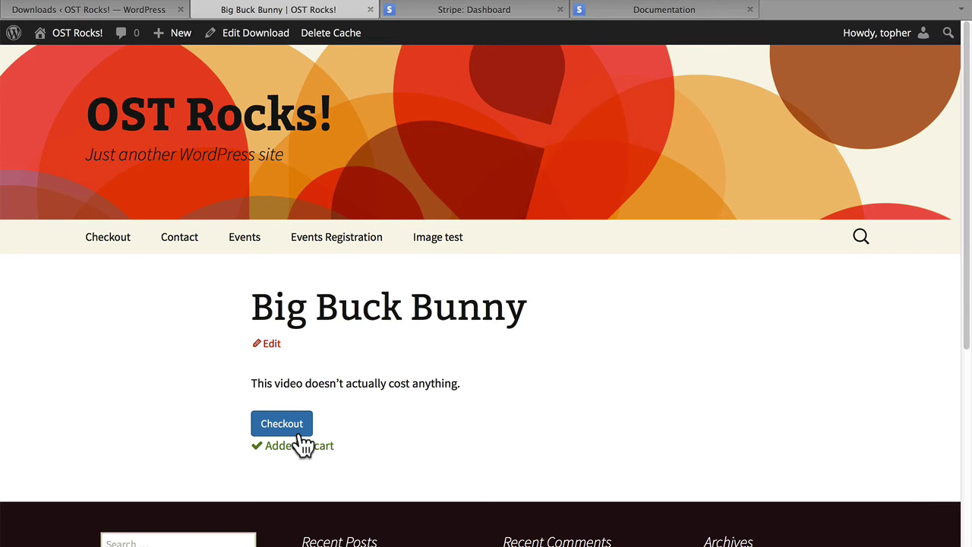
pyautogui.click(301, 435)
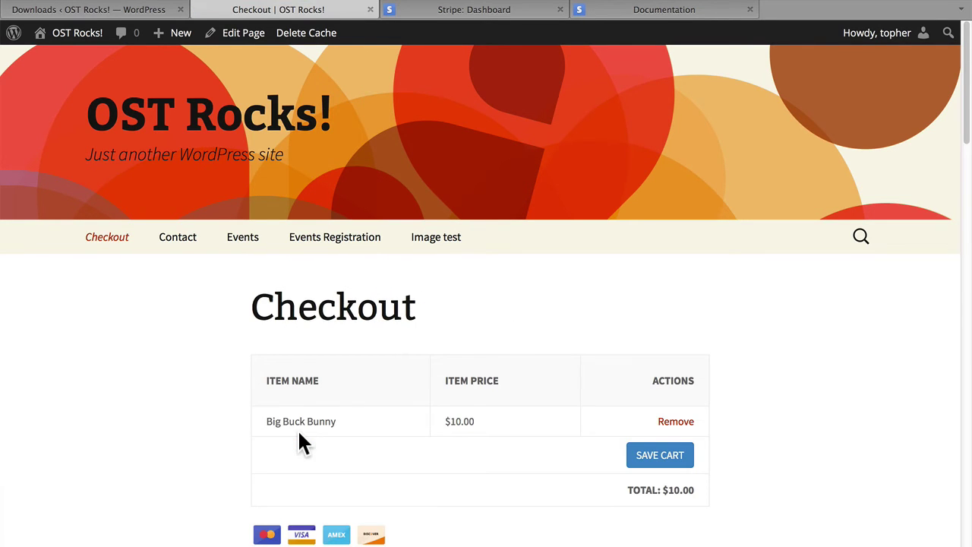
# Step: Fill in the customer's first and last name in the Personal Info section of the checkout form
pyautogui.scroll(-5, 458, 443)
pyautogui.scroll(-7, 459, 444)
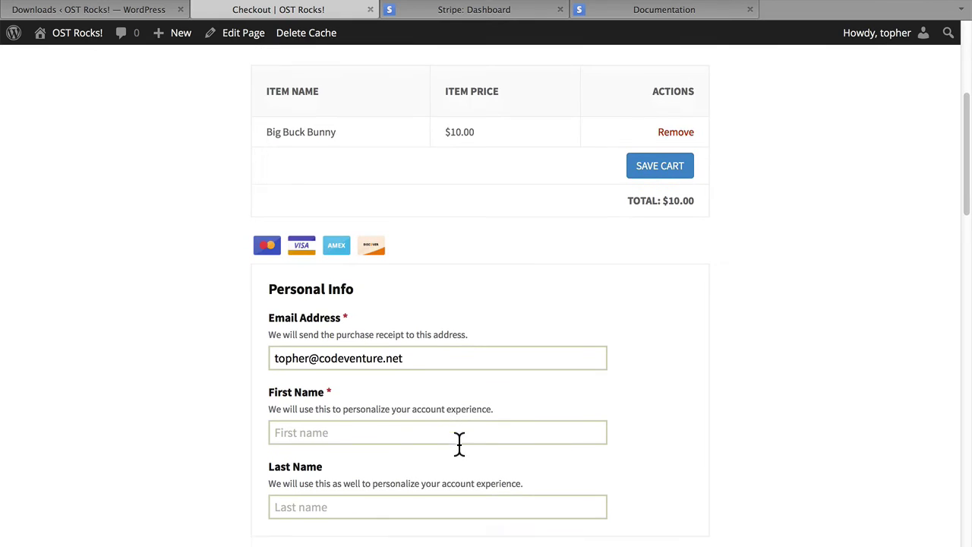
pyautogui.scroll(4, 459, 444)
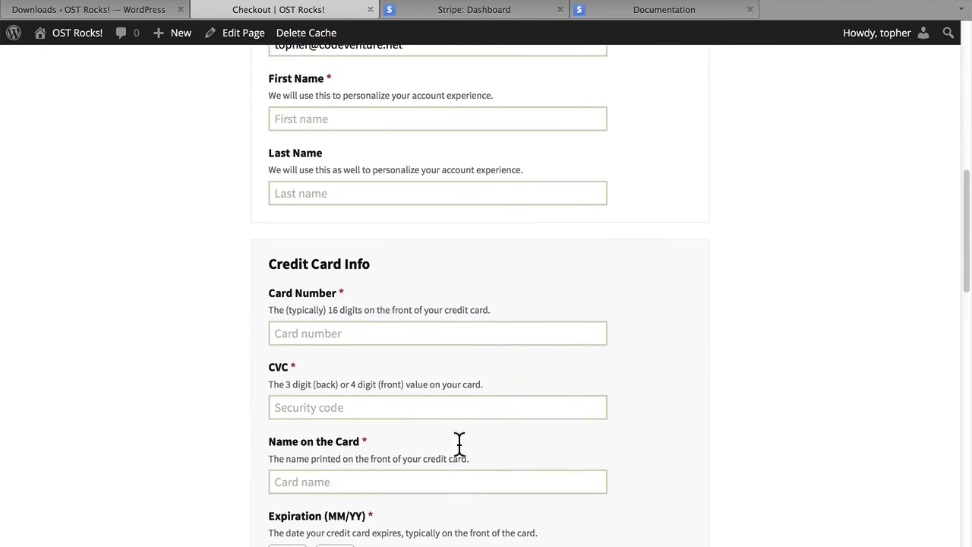
pyautogui.click(339, 282)
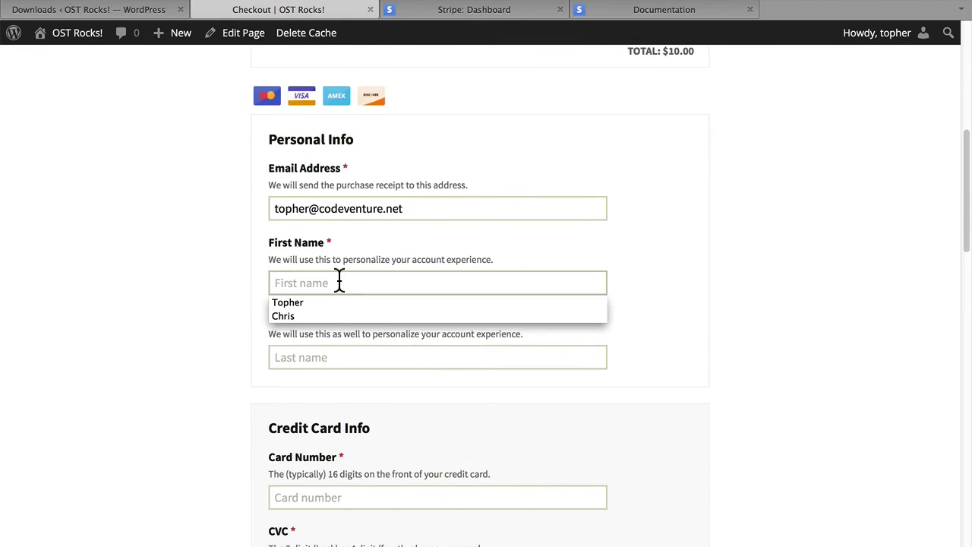
pyautogui.click(317, 316)
pyautogui.click(310, 353)
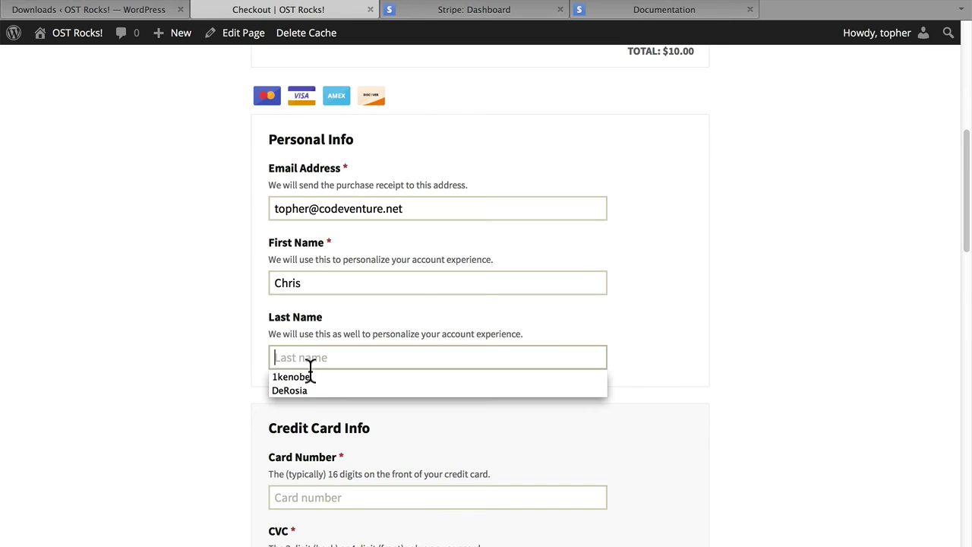
pyautogui.click(306, 388)
# Step: Open the Testing page in the Stripe documentation and find the table of test card numbers
pyautogui.scroll(-3, 466, 385)
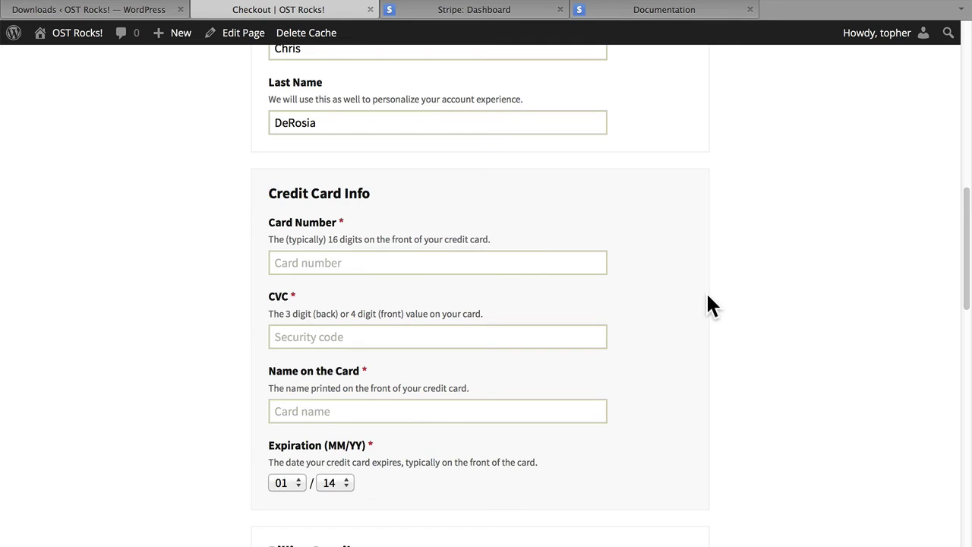
pyautogui.click(611, 15)
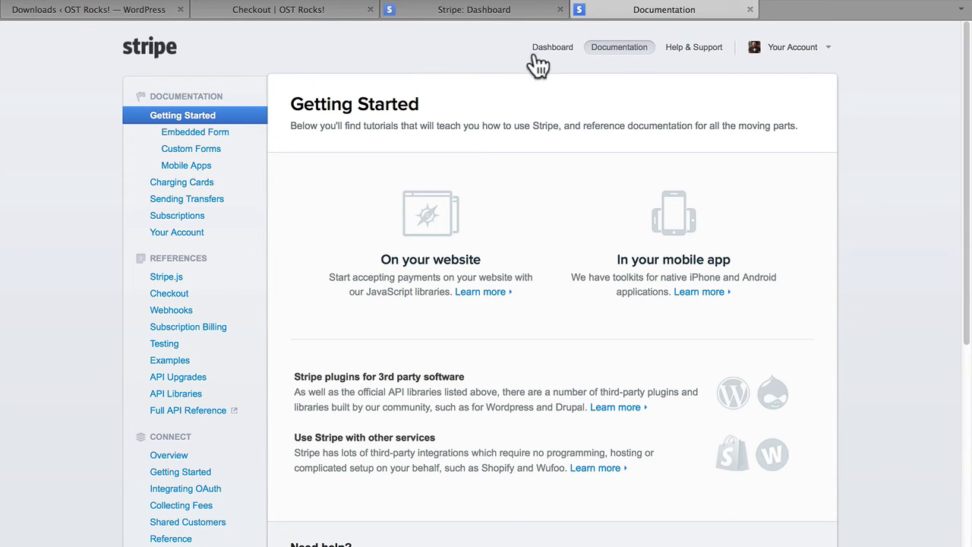
pyautogui.click(172, 346)
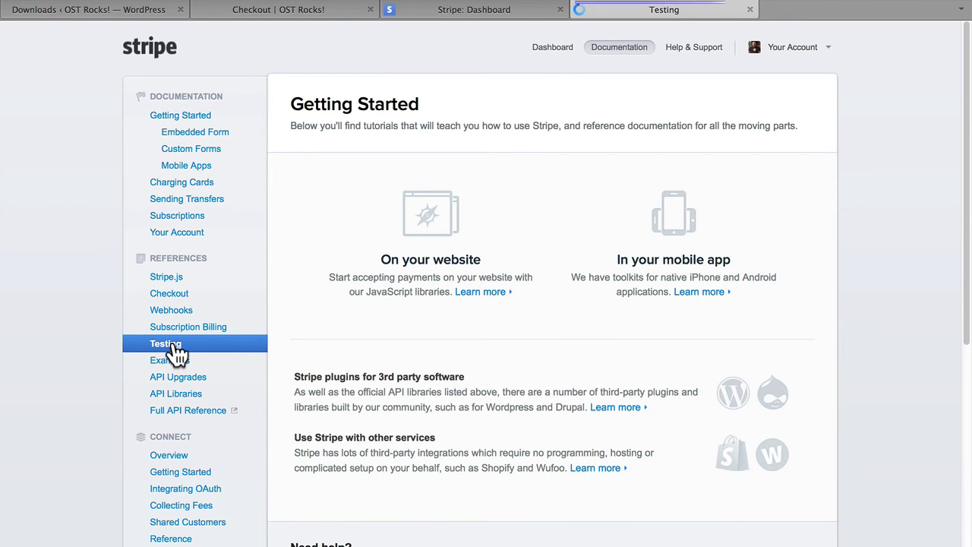
pyautogui.scroll(-1, 576, 304)
pyautogui.scroll(-15, 577, 307)
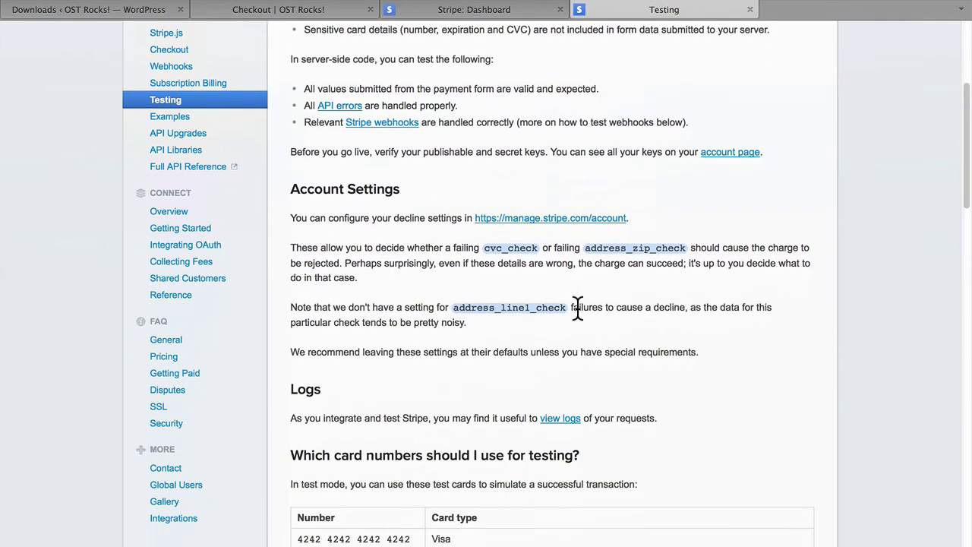
pyautogui.scroll(1, 577, 307)
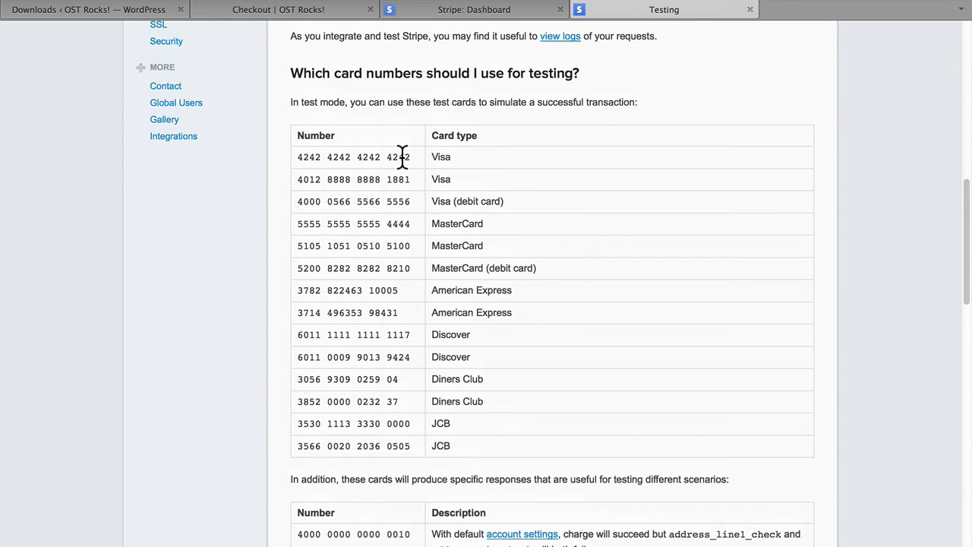
# Step: Copy the first Visa test number from the Stripe documentation into the checkout's Card Number field and enter the card's CVC
pyautogui.moveTo(410, 157); pyautogui.dragTo(302, 157)
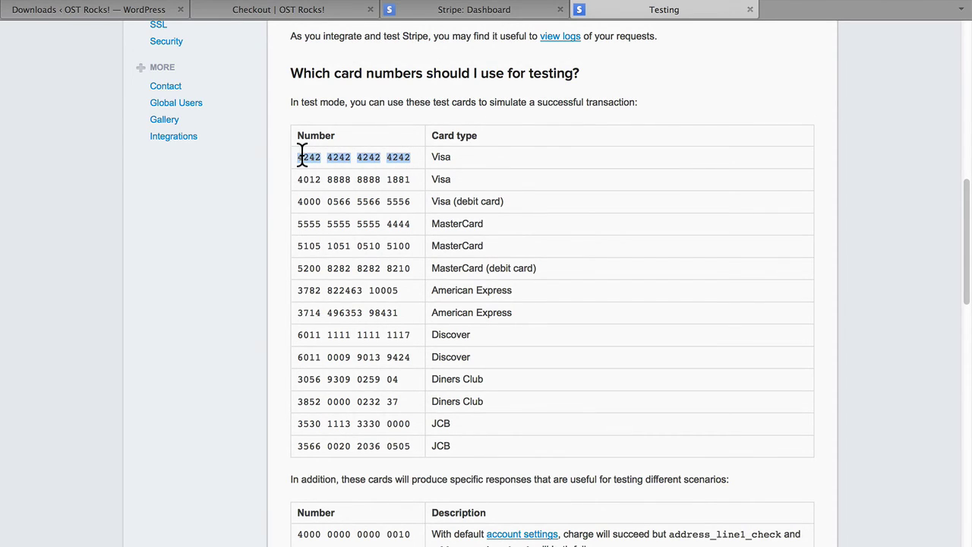
pyautogui.click(260, 10)
pyautogui.click(342, 264)
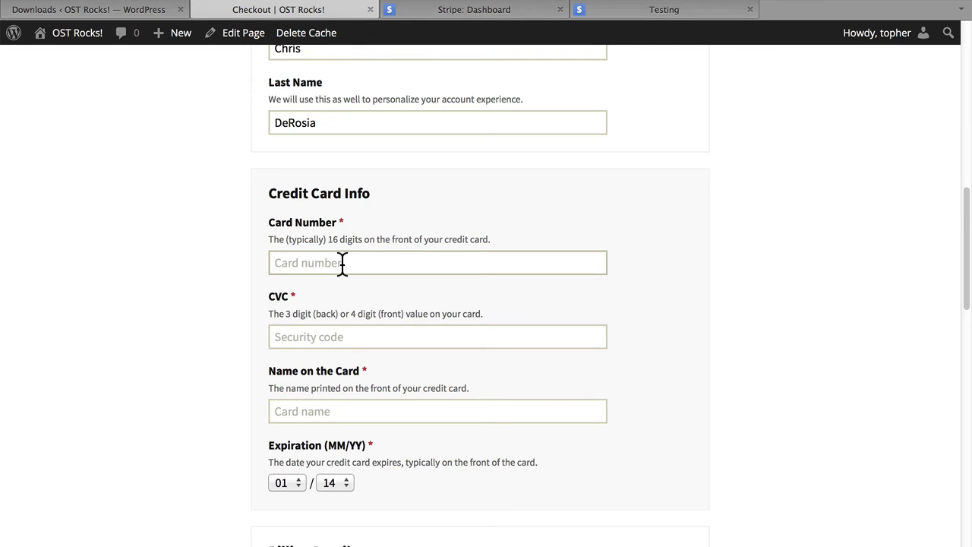
pyautogui.press('super+v')
pyautogui.click(341, 334)
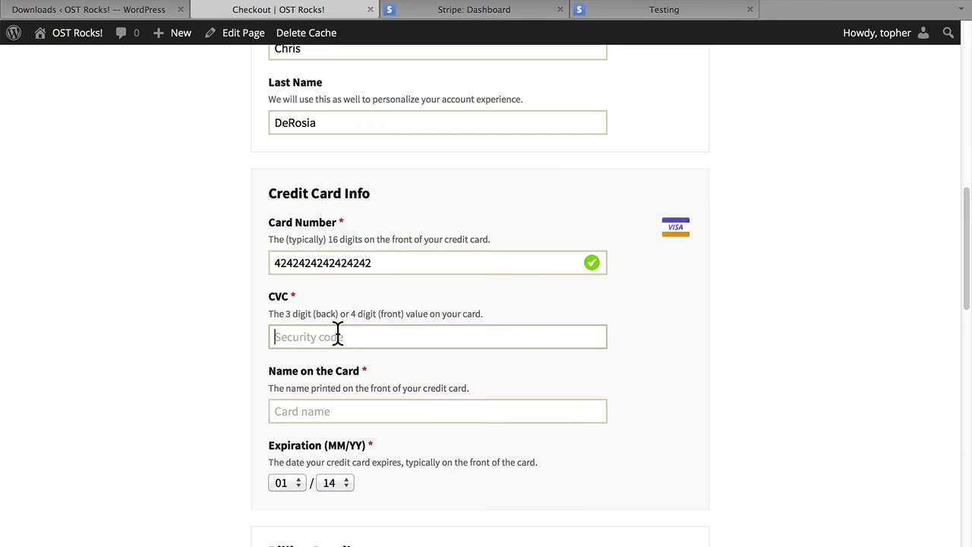
pyautogui.write('234')
# Step: Enter the cardholder's name and set the card's expiration year to 15, keeping month 01
pyautogui.click(375, 410)
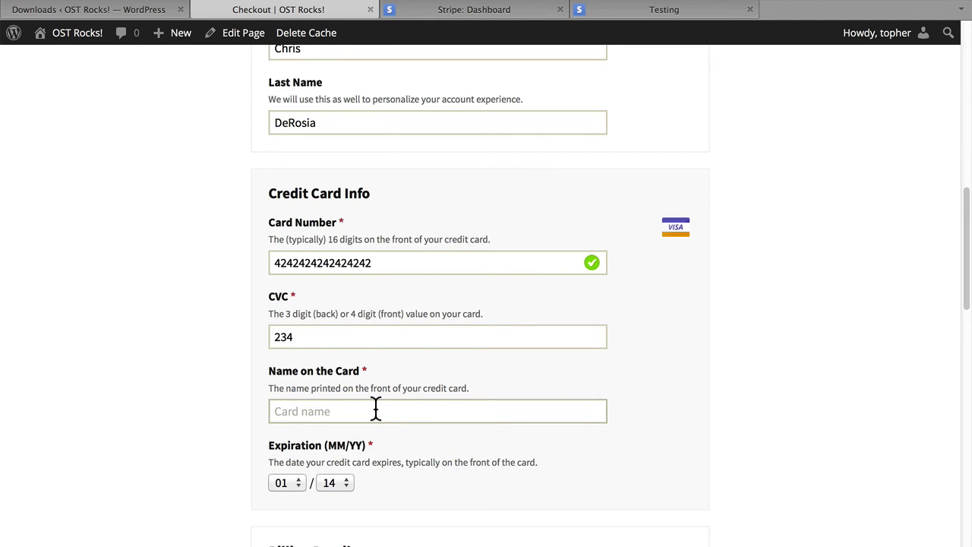
pyautogui.write('John Travolta')
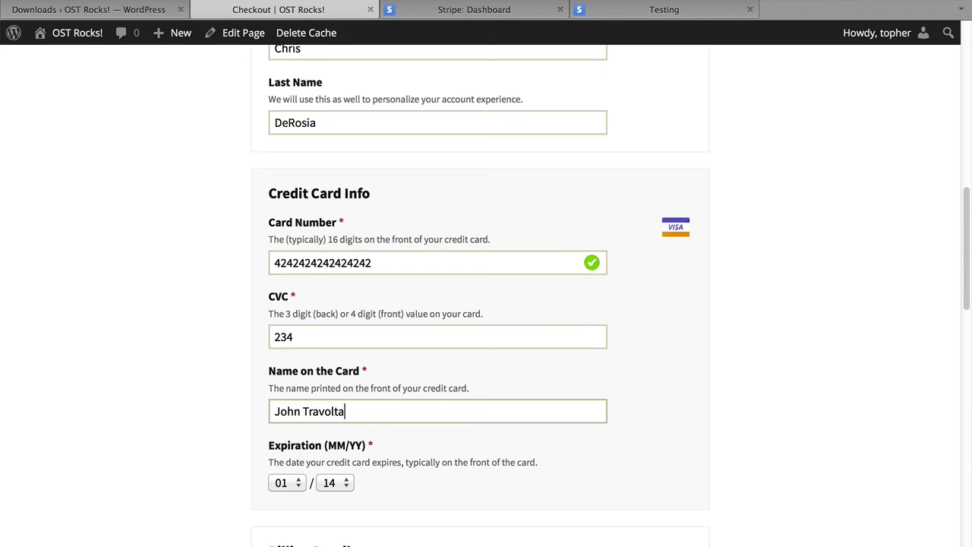
pyautogui.press('Tab')
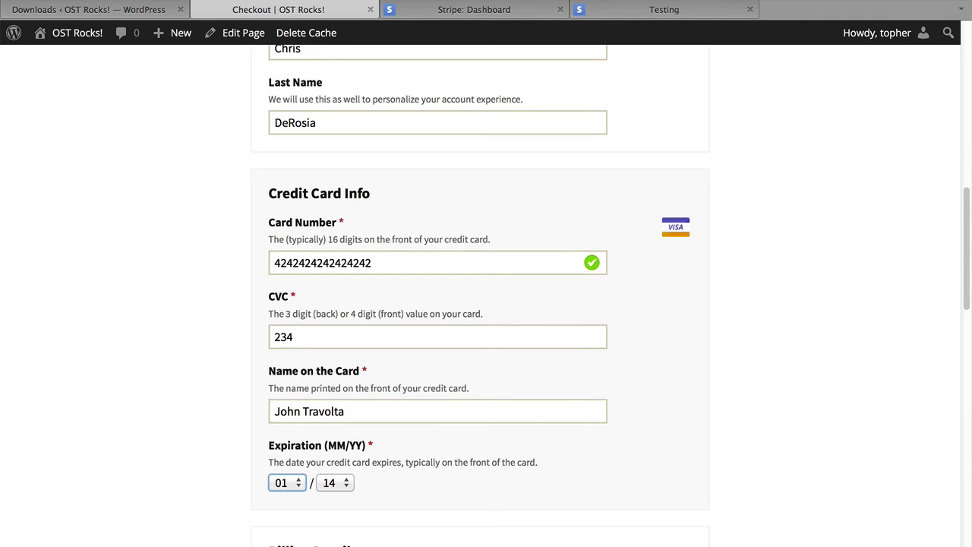
pyautogui.press('Tab')
pyautogui.press('Down')
pyautogui.press('Tab')
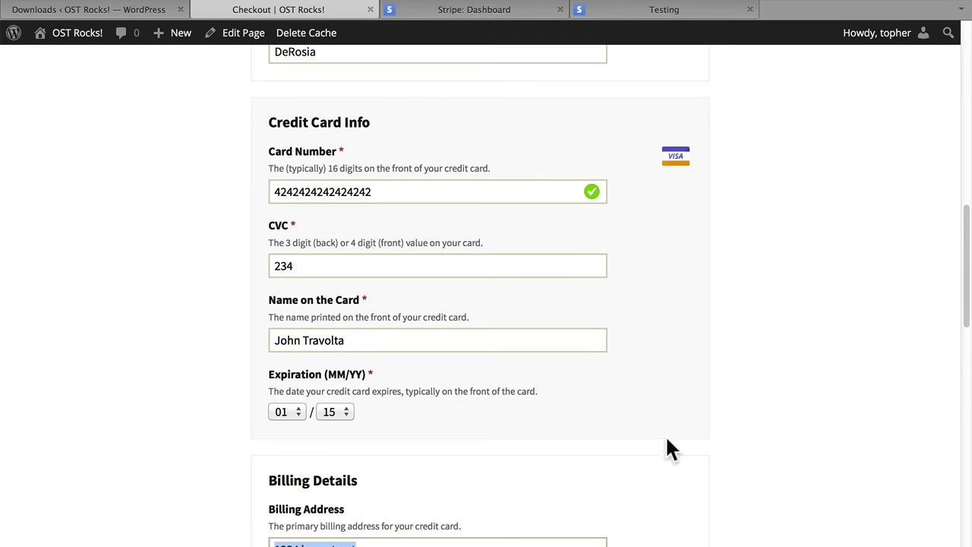
# Step: Submit the purchase with the prefilled billing details and review the purchase confirmation
pyautogui.scroll(-6, 689, 401)
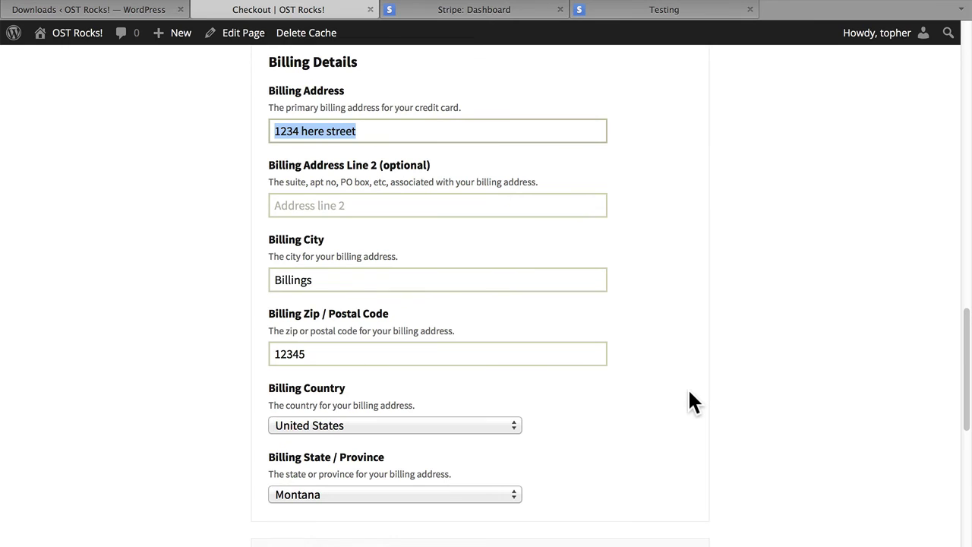
pyautogui.scroll(-3, 689, 393)
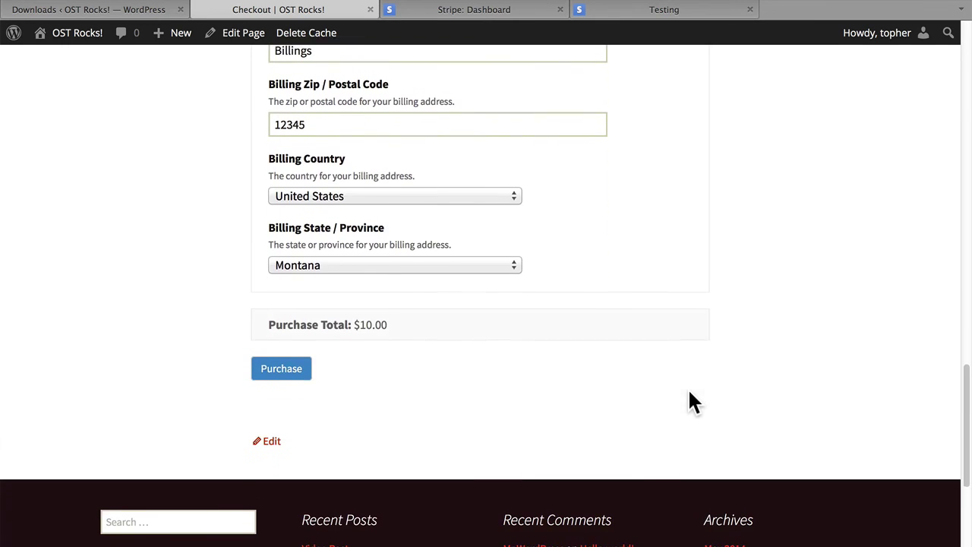
pyautogui.click(281, 366)
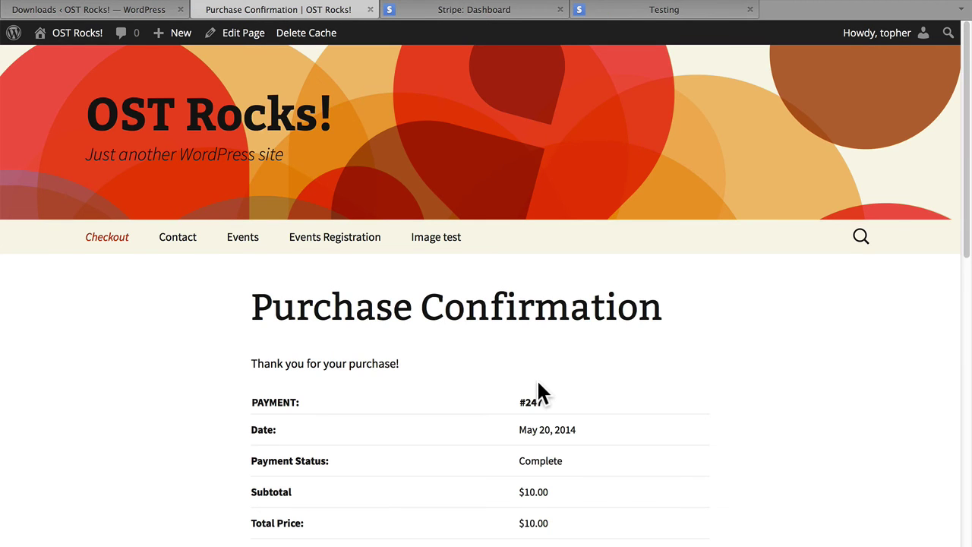
pyautogui.scroll(-3, 537, 383)
pyautogui.scroll(-3, 692, 394)
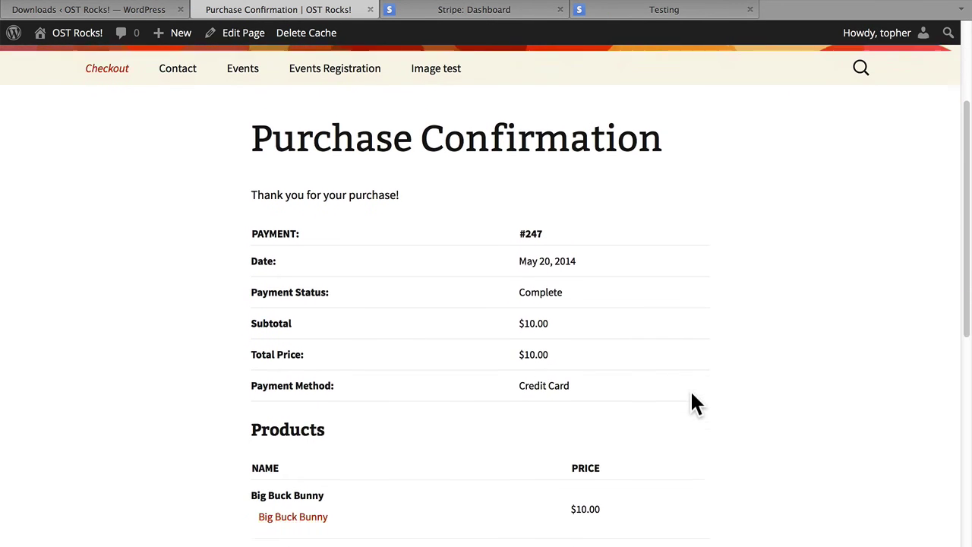
pyautogui.scroll(1, 691, 394)
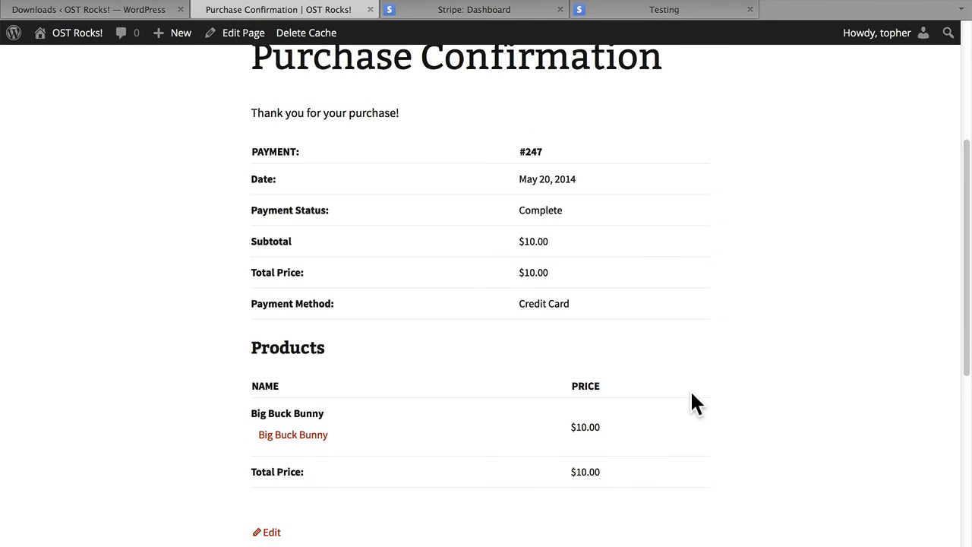
# Step: Switch to the Stripe dashboard, close the account settings and check the payment volume in test mode
pyautogui.click(468, 15)
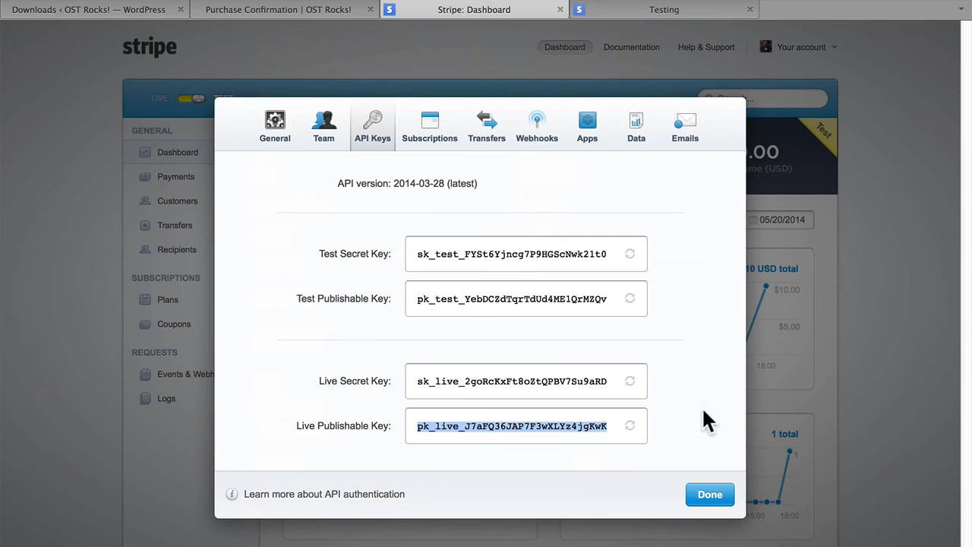
pyautogui.click(709, 498)
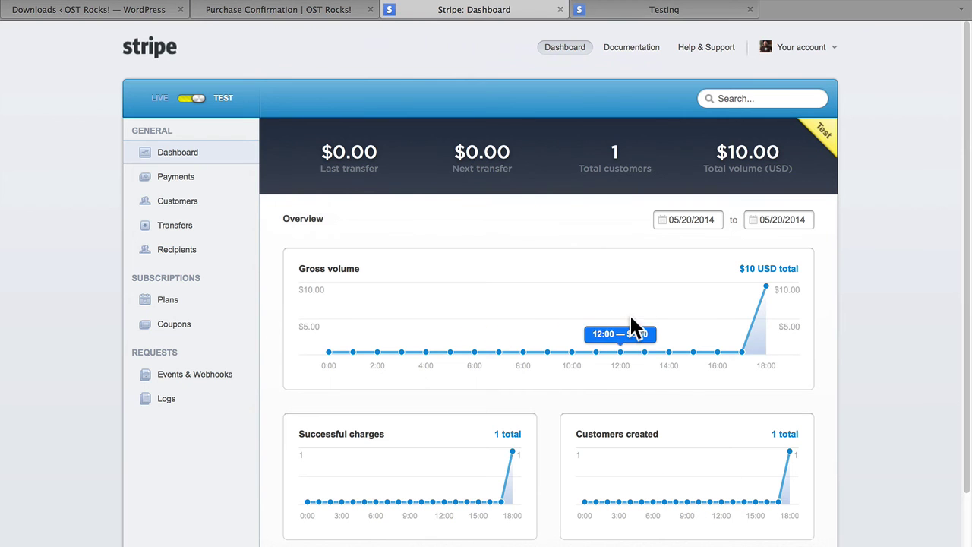
pyautogui.click(222, 96)
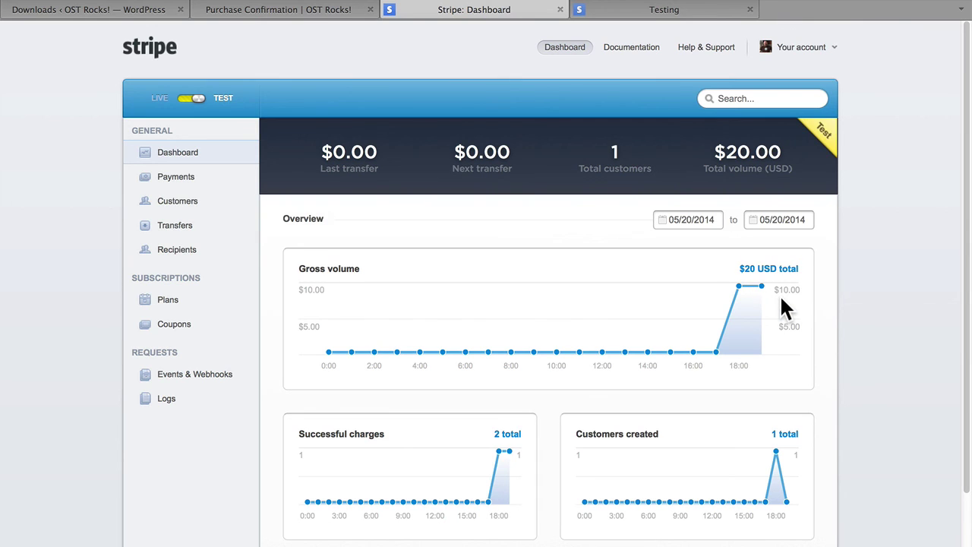
pyautogui.moveTo(771, 457)
# Step: Open the general settings of Easy Digital Downloads in WordPress and inspect the Test Mode option, toggling it off and back on
pyautogui.click(100, 9)
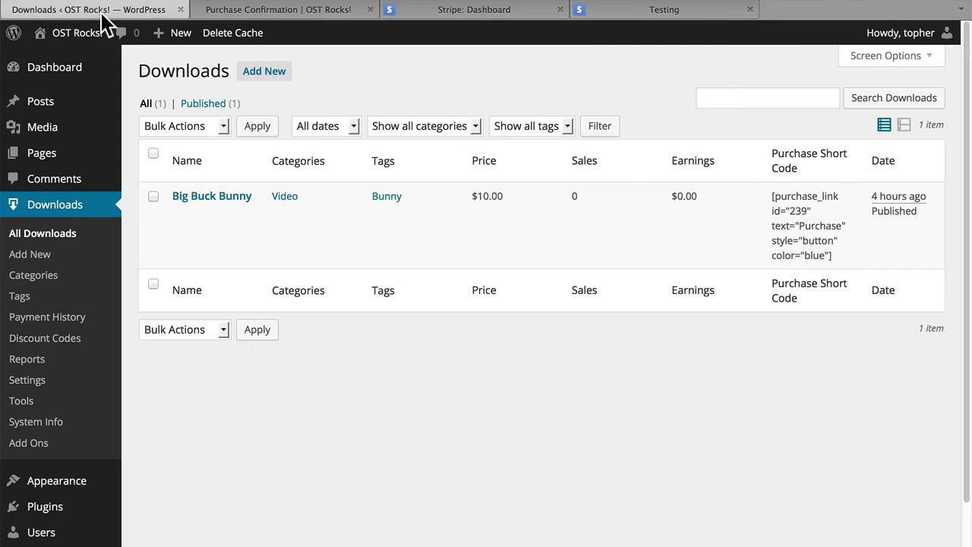
pyautogui.click(76, 385)
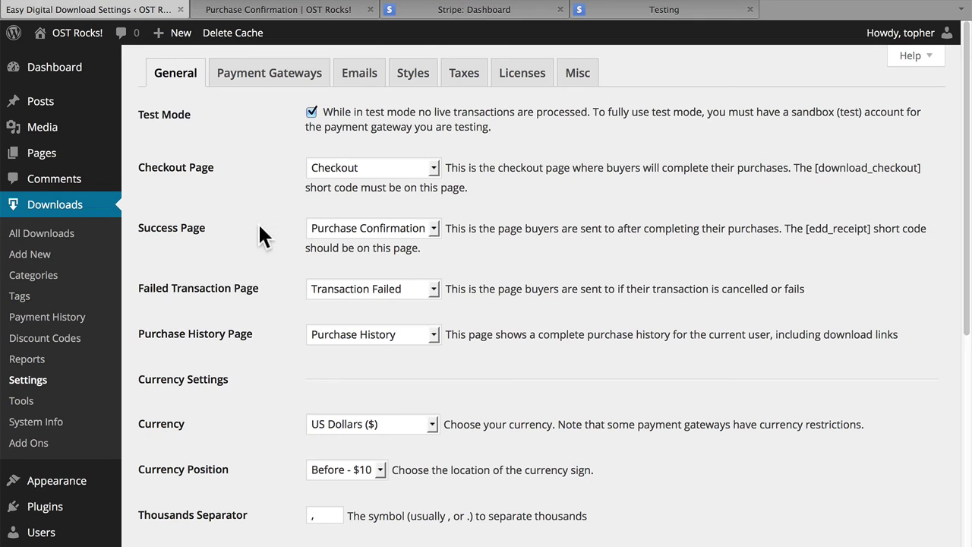
pyautogui.click(311, 113)
pyautogui.click(377, 122)
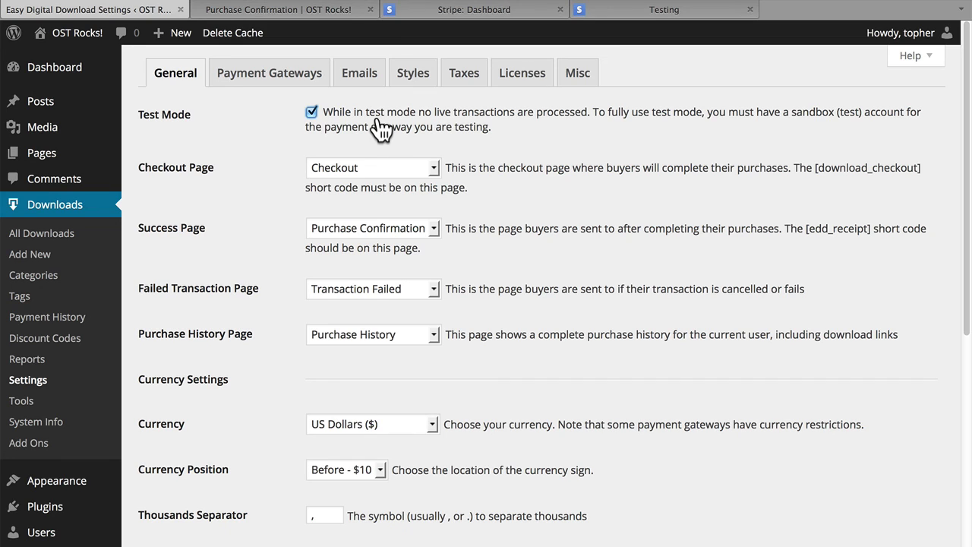